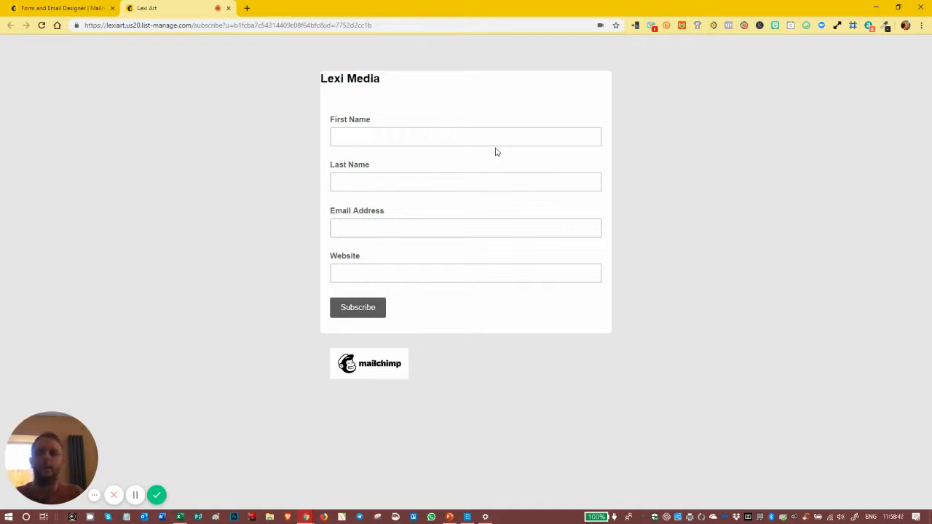
Return to the audience's form builder and view the reCAPTCHA confirmation page.
click(45, 8)
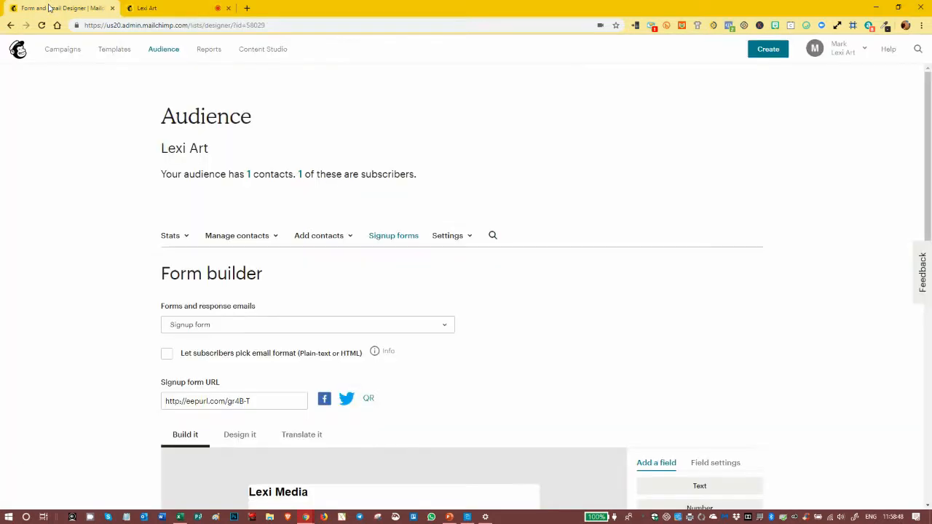
click(360, 330)
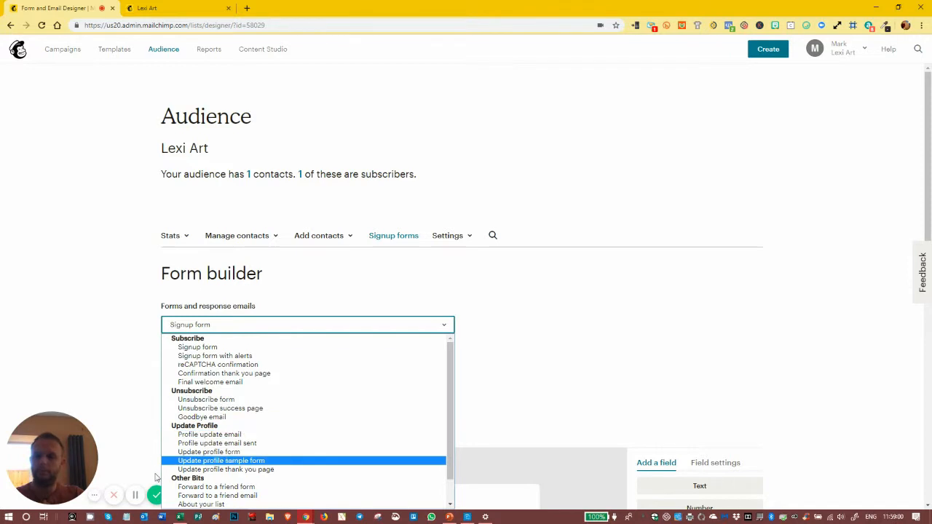
click(135, 499)
click(135, 500)
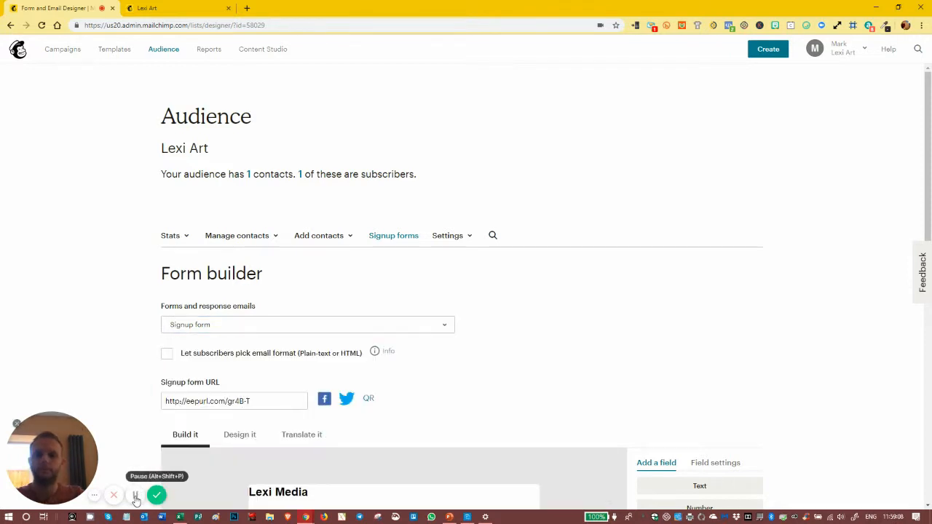
click(259, 333)
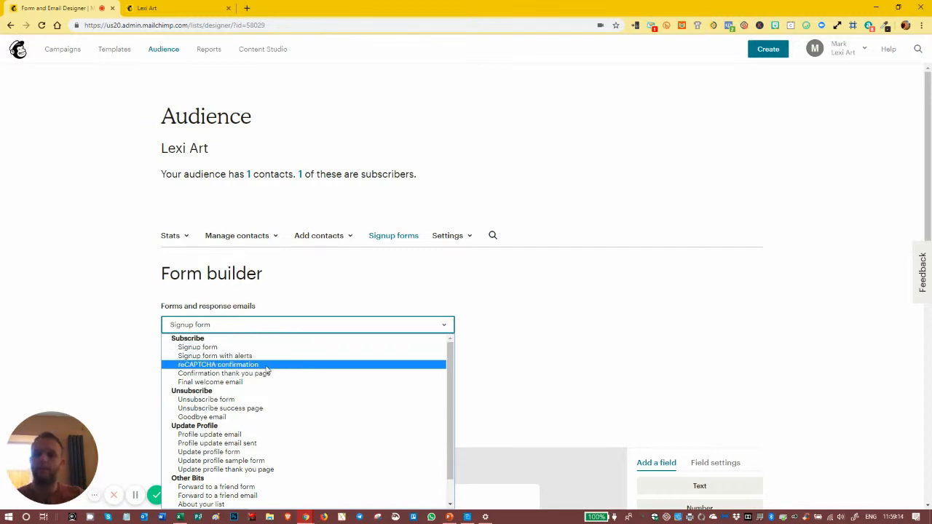
click(267, 366)
scroll(327, 337, down, 3)
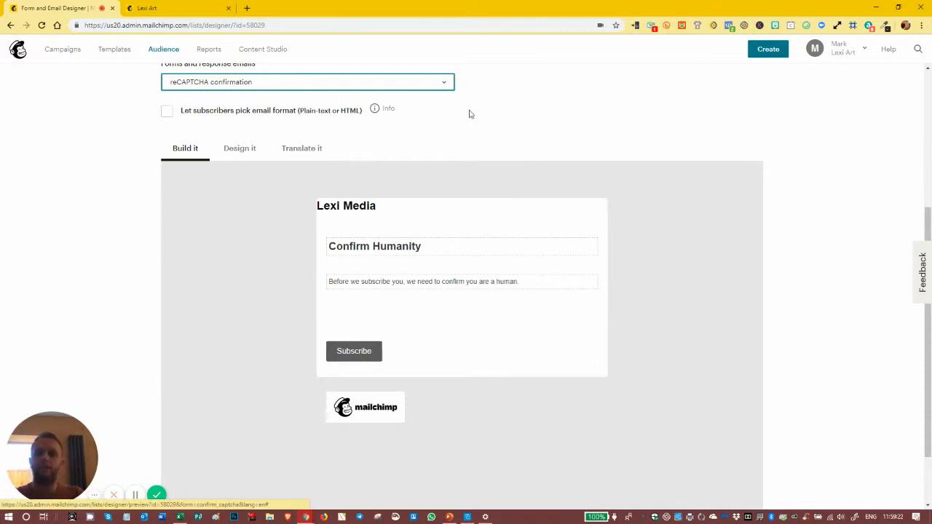
View the Confirmation thank you page and its layout in the form builder.
click(333, 82)
click(223, 130)
scroll(637, 326, down, 2)
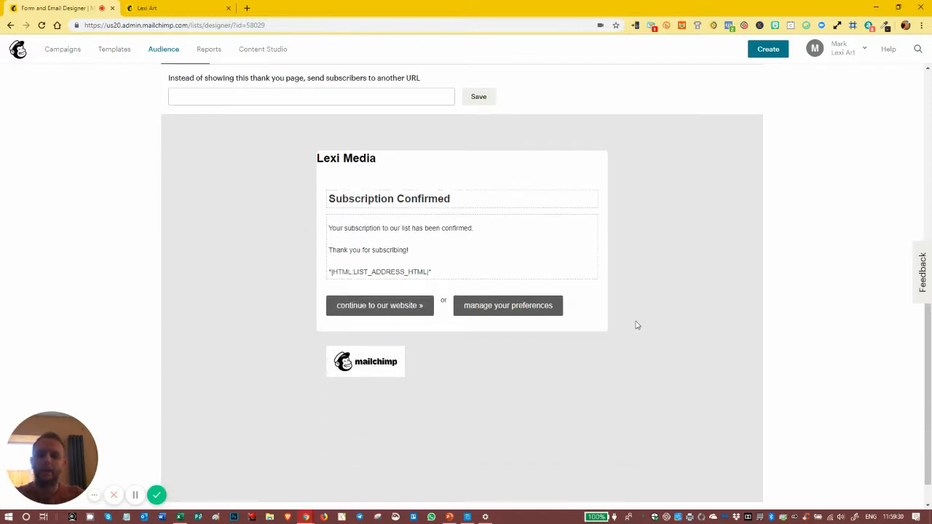
scroll(635, 324, down, 1)
scroll(633, 320, up, 3)
View the Profile update email among the form builder's response emails.
click(277, 149)
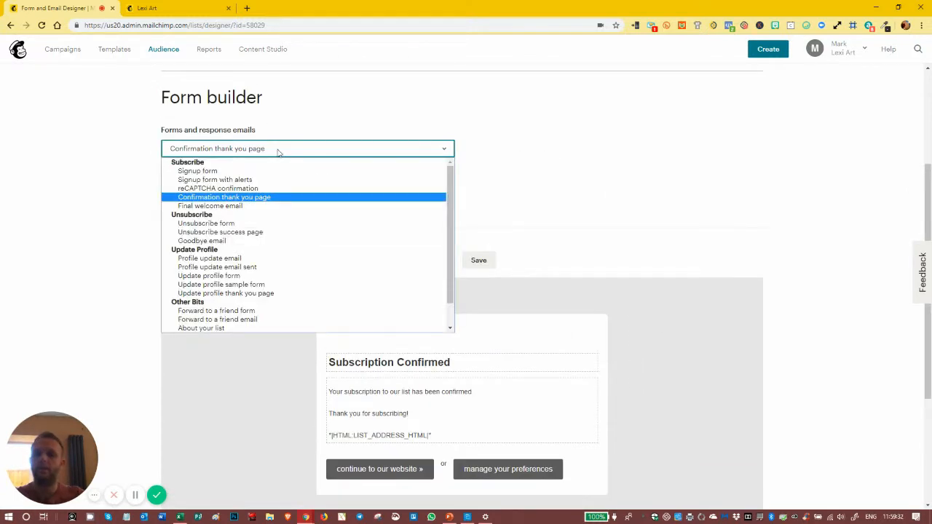
click(247, 260)
scroll(460, 342, down, 2)
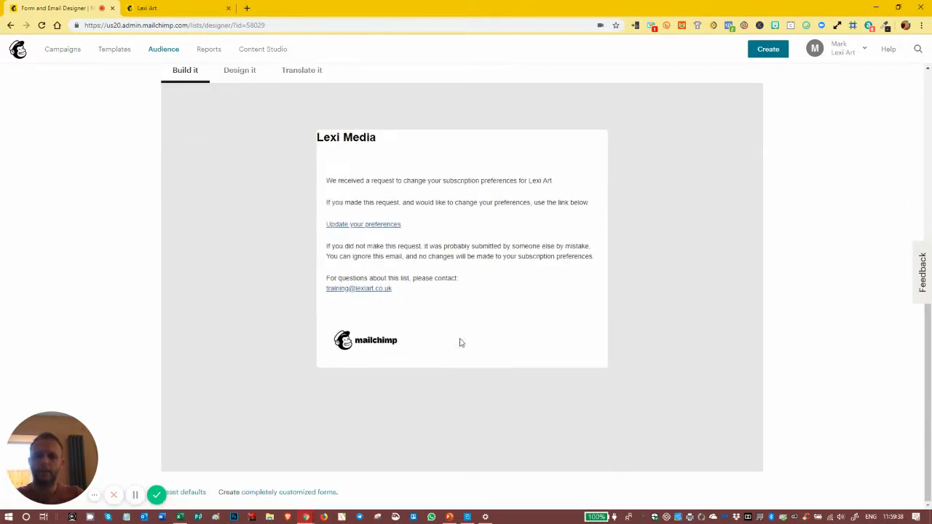
scroll(619, 354, up, 1)
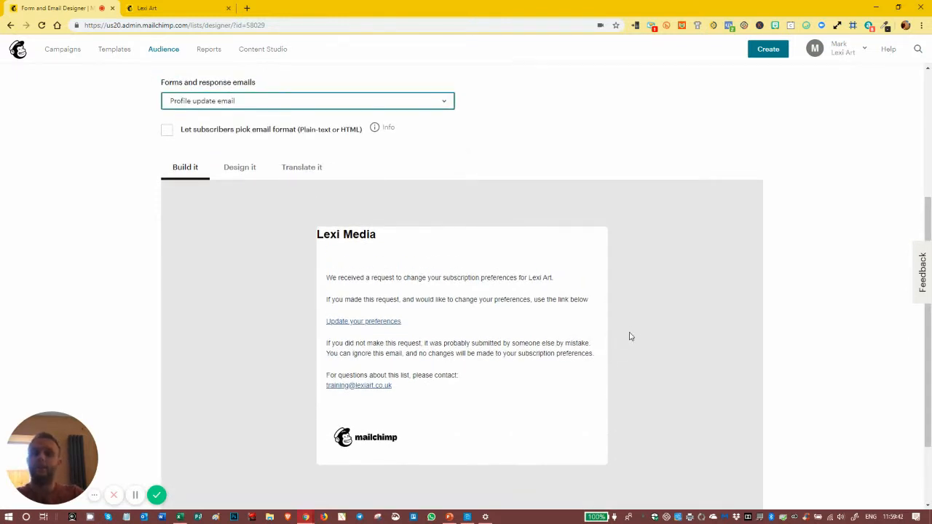
Switch the form builder back to the Signup form and review its fields.
scroll(633, 332, up, 1)
scroll(634, 332, up, 1)
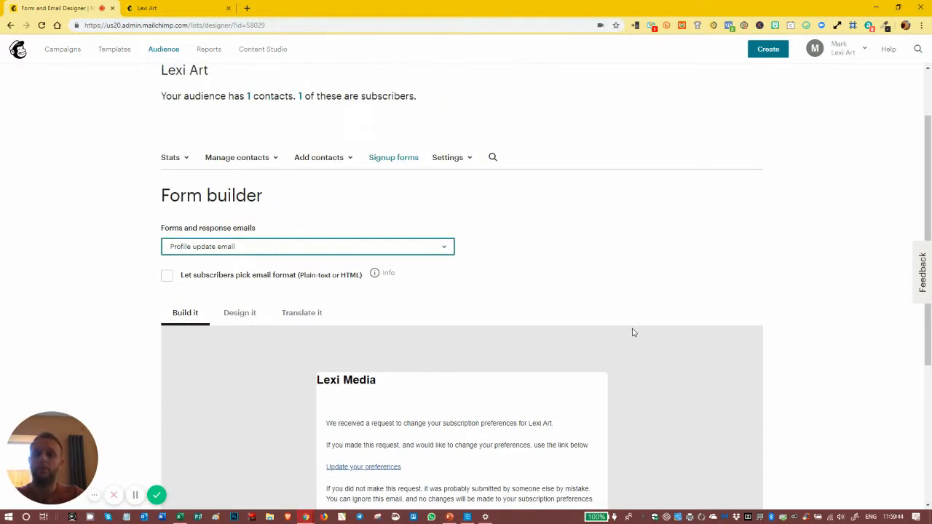
scroll(392, 269, up, 1)
click(254, 296)
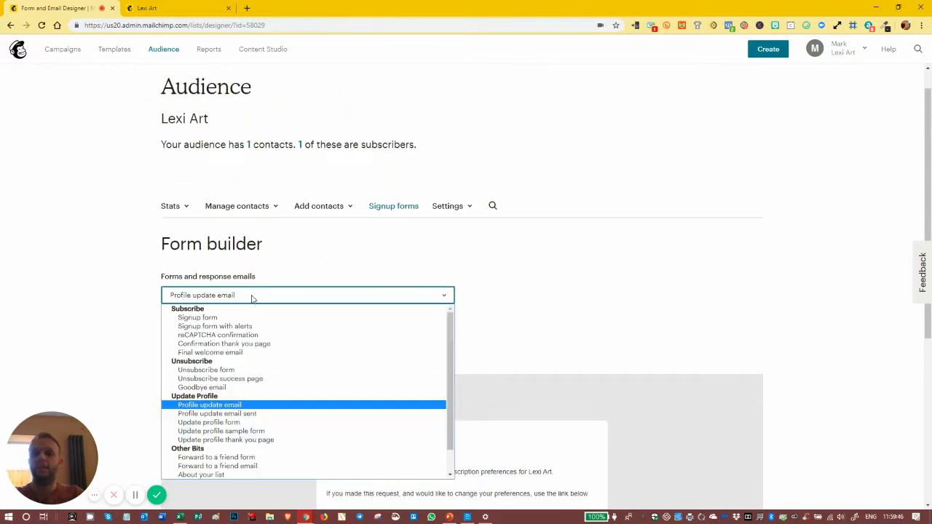
click(218, 317)
scroll(485, 356, down, 3)
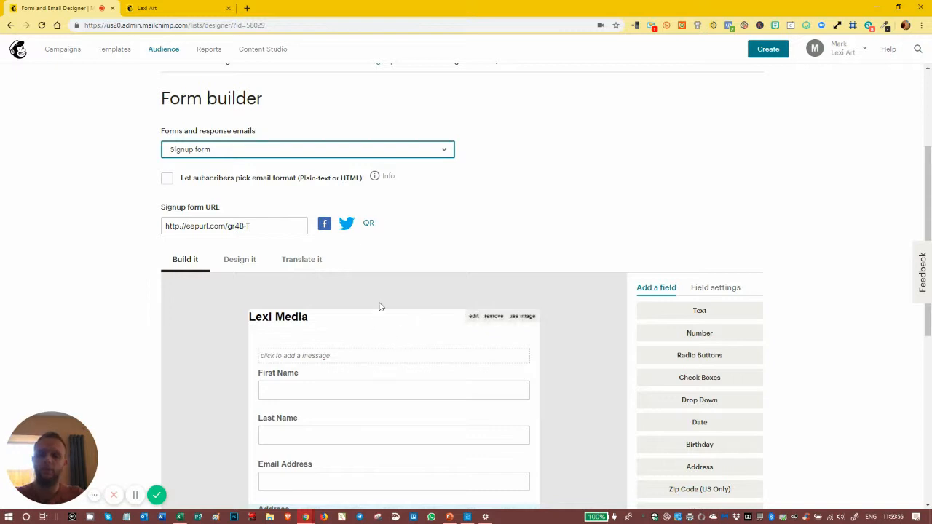
scroll(377, 297, down, 3)
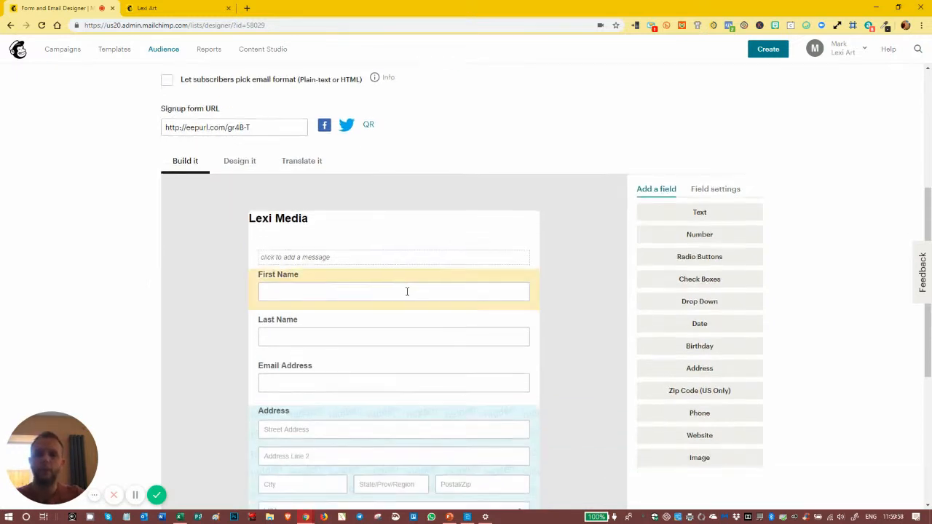
scroll(404, 290, up, 3)
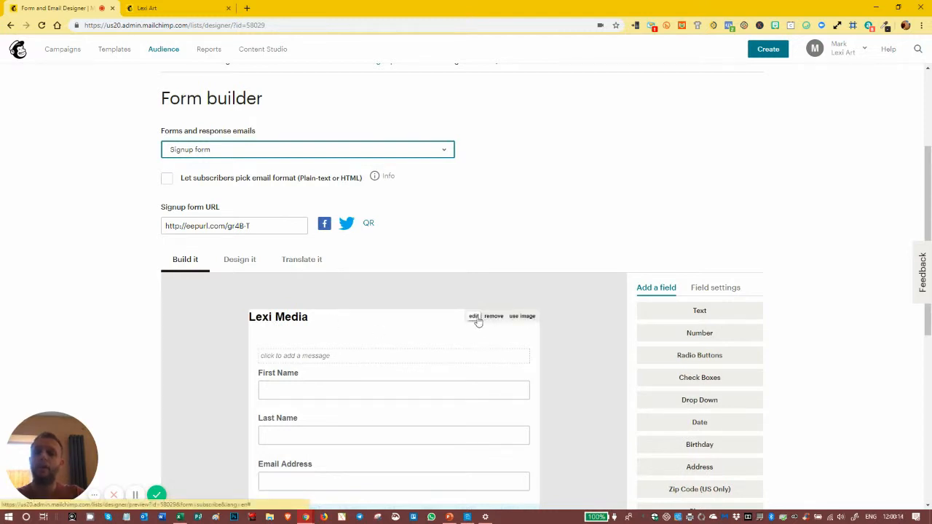
Centre the signup form's "Lexi Media" header text, make it italic and save the content.
click(475, 318)
click(362, 283)
click(521, 248)
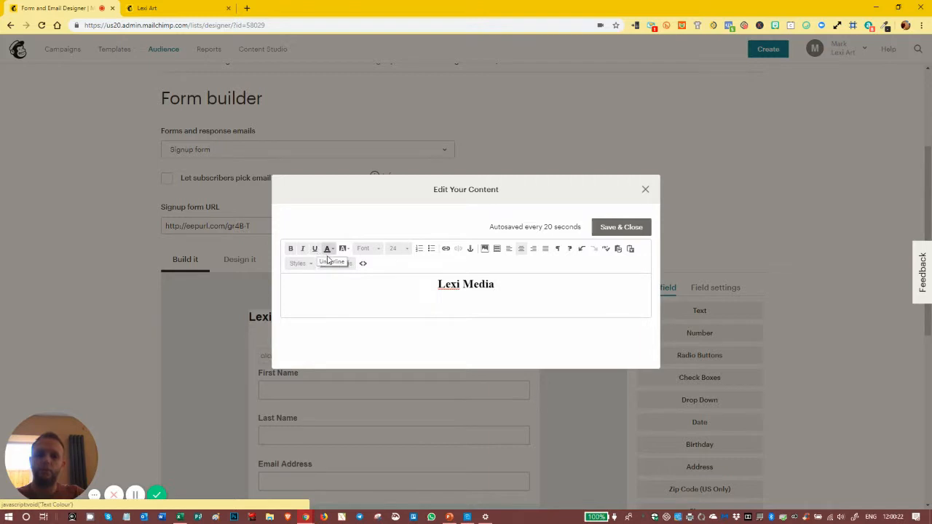
triple_click(503, 282)
click(303, 248)
click(645, 228)
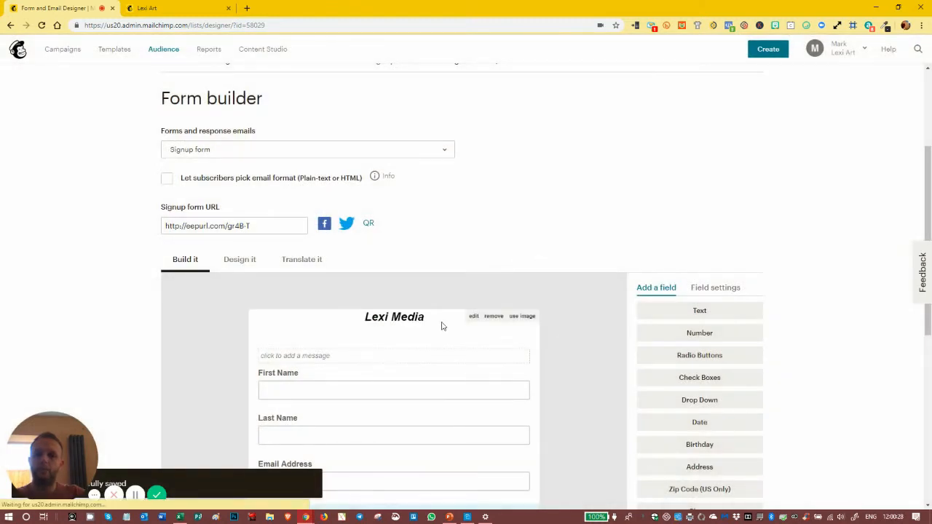
Remove the signup form's header text, open the image library for a header graphic and close it without choosing a file.
click(493, 318)
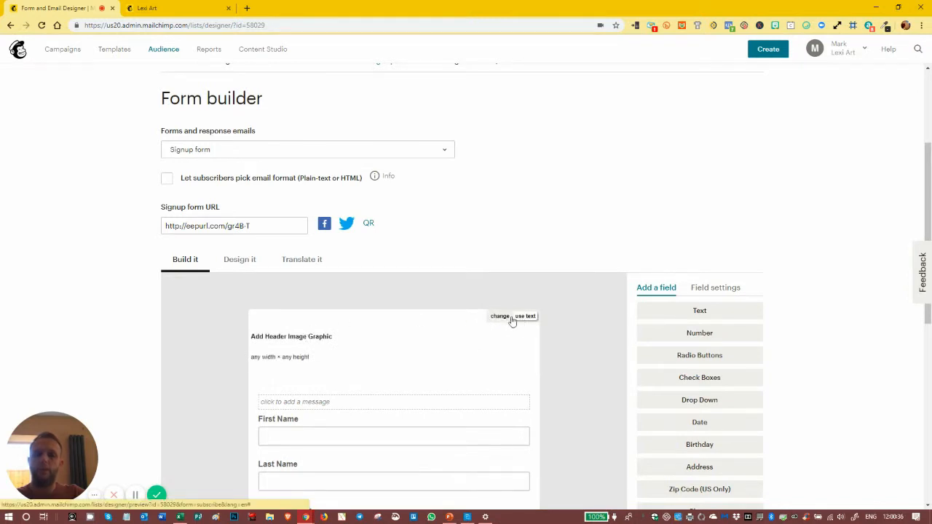
click(493, 344)
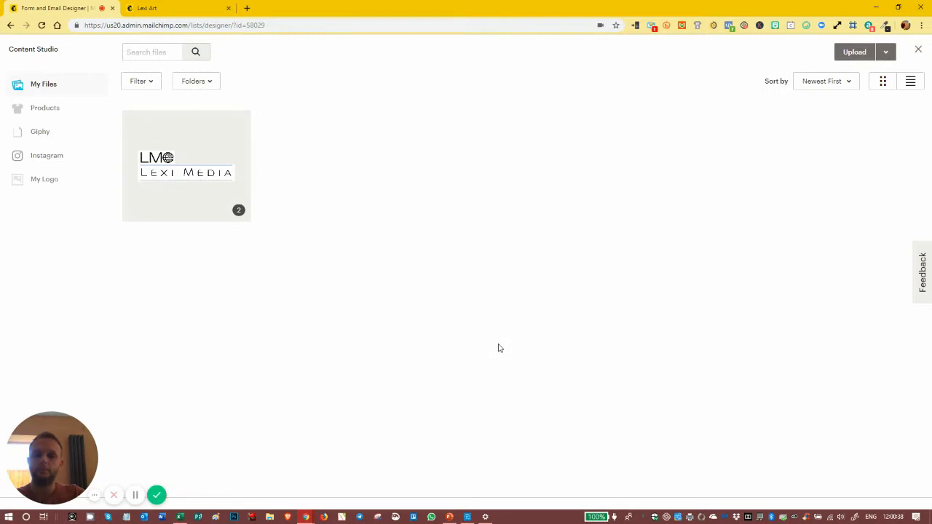
click(918, 50)
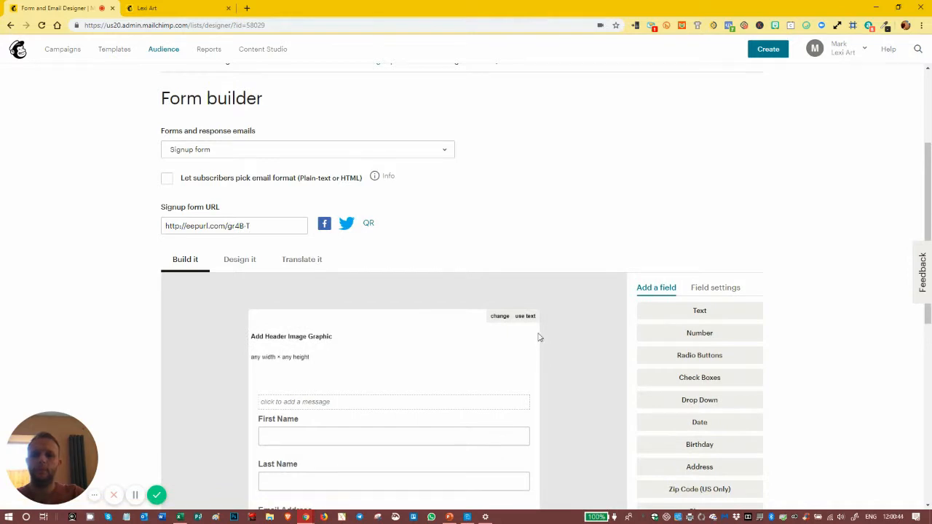
Switch the signup form's header to text, enter "gfnfgv" and save it.
click(530, 321)
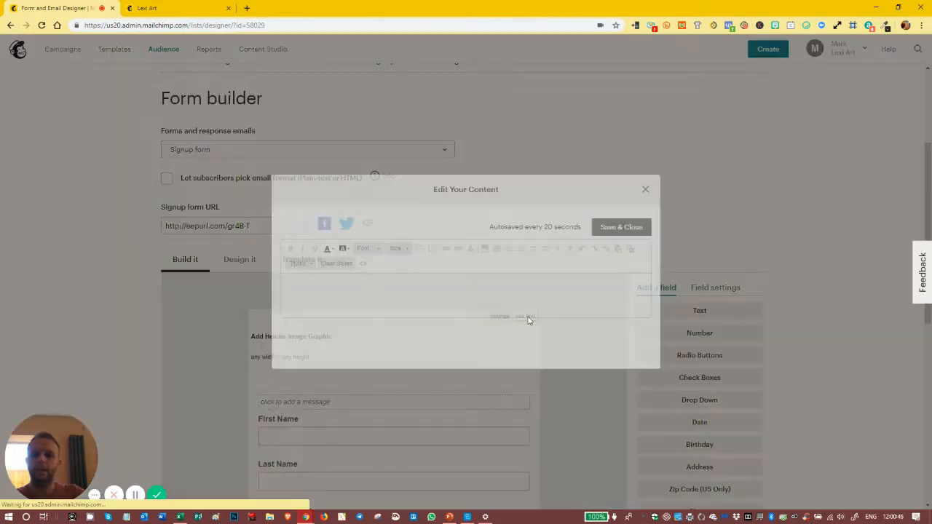
text(gfnfgv)
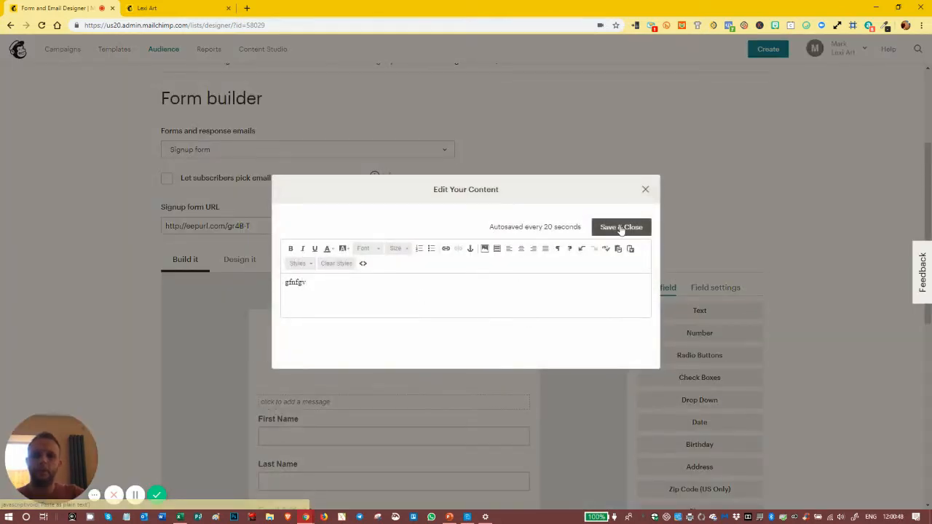
click(625, 228)
Switch the header to an image, upload LM front222.png and choose it for insertion.
mouse_move(425, 319)
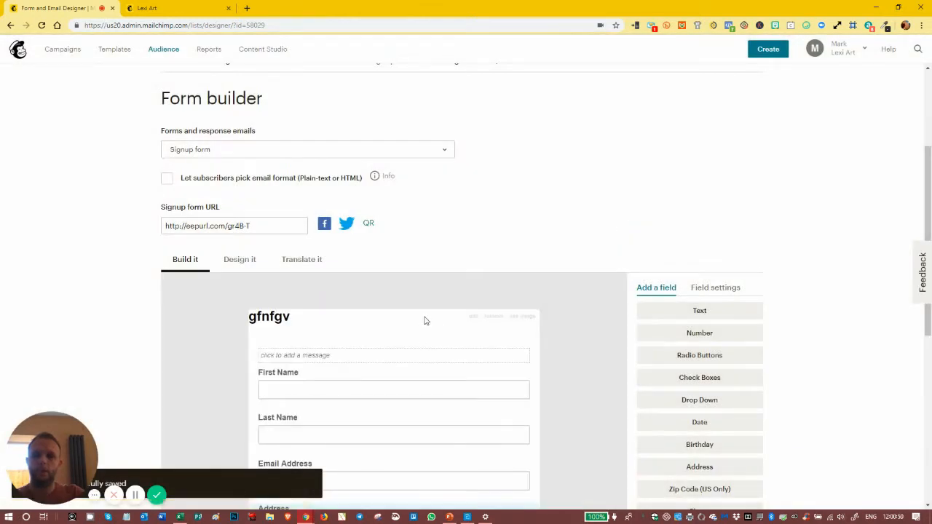
click(519, 318)
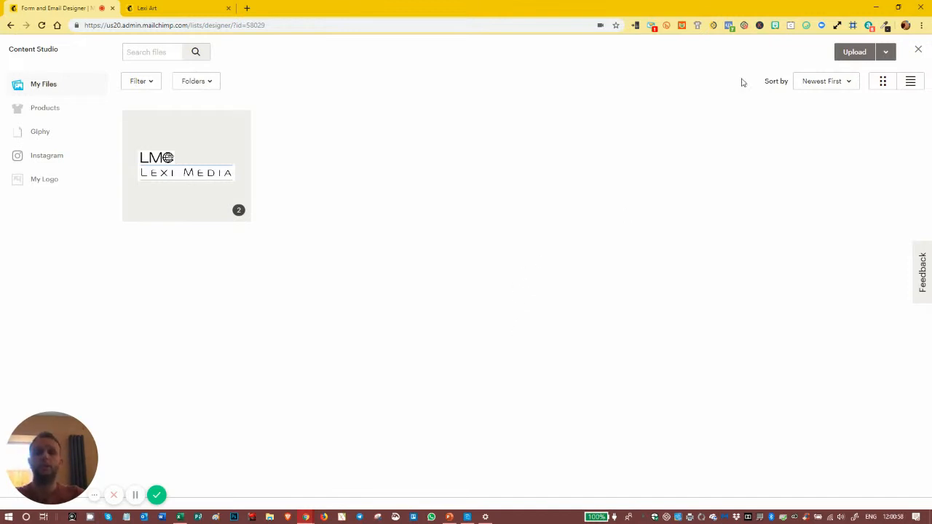
click(856, 53)
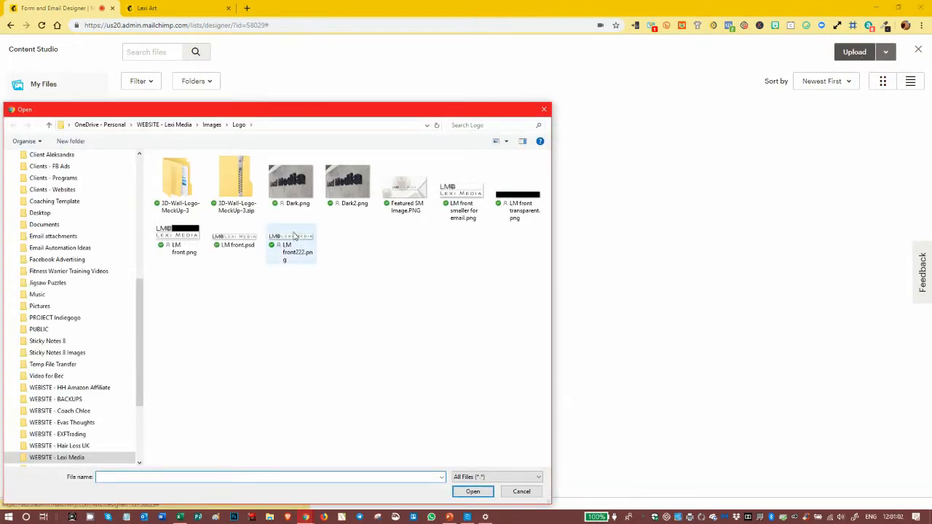
click(294, 237)
click(475, 492)
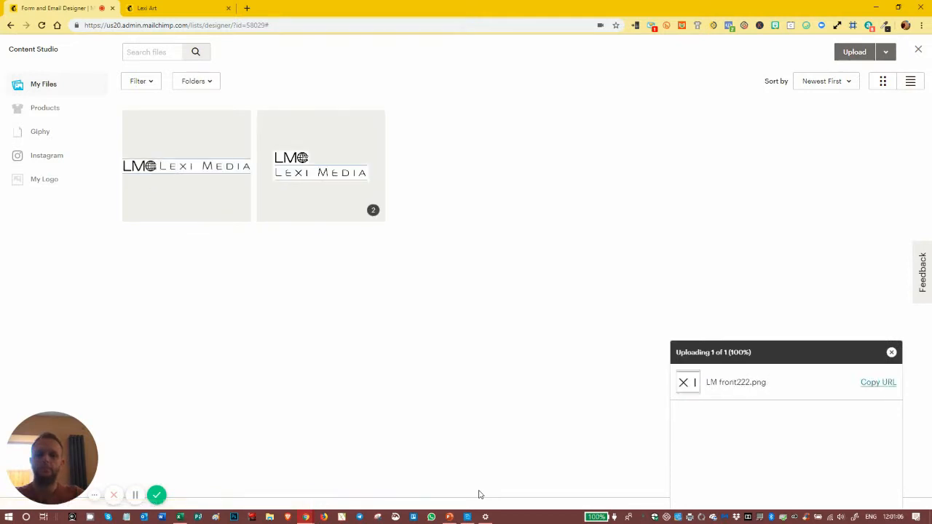
click(195, 154)
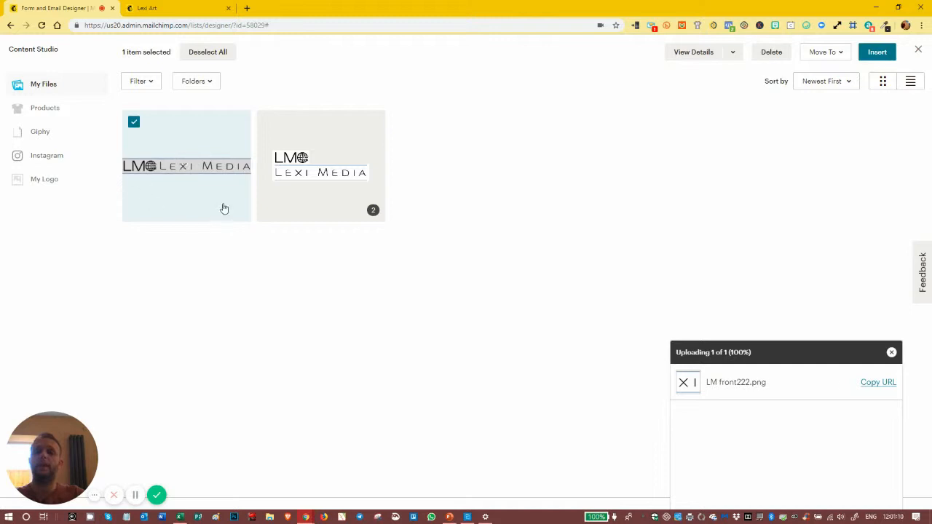
click(876, 52)
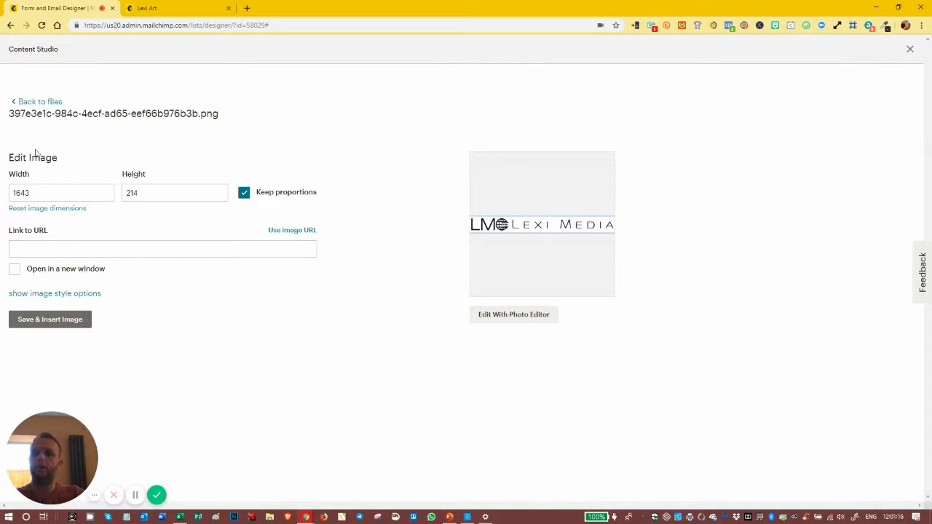
Set the header logo's width to 400 with proportions kept, and save and insert the image.
click(41, 188)
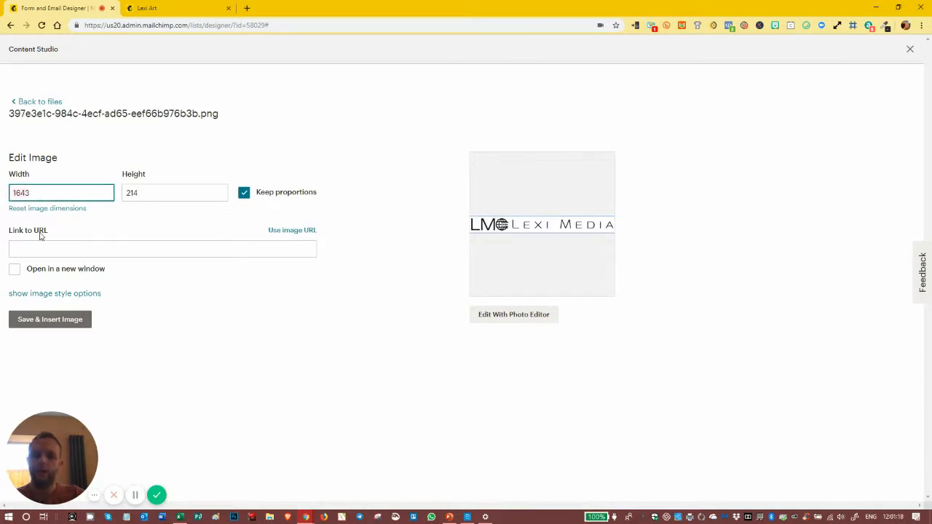
key(ctrl+a)
text(400)
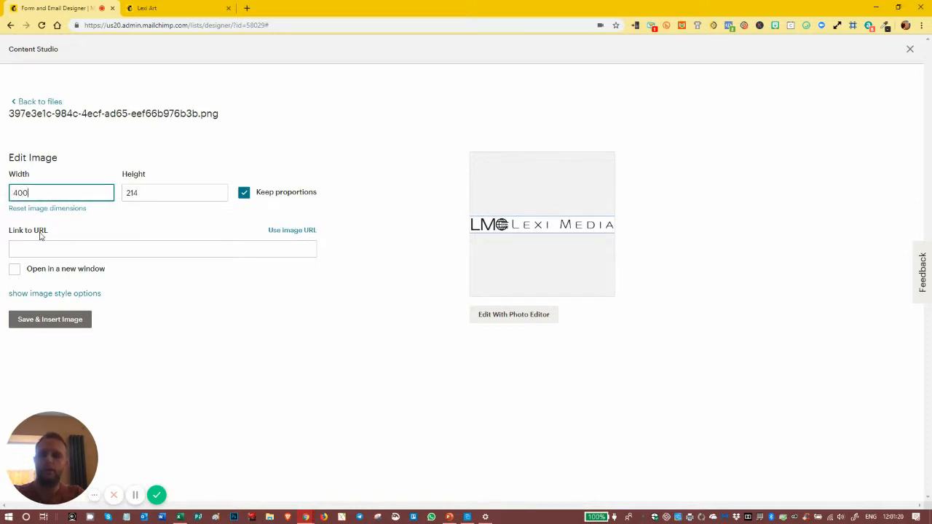
click(159, 187)
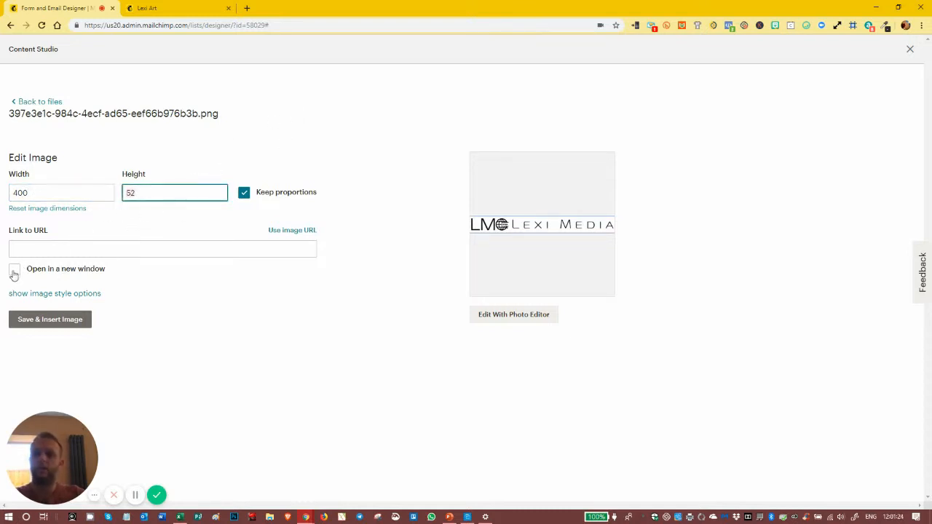
click(33, 320)
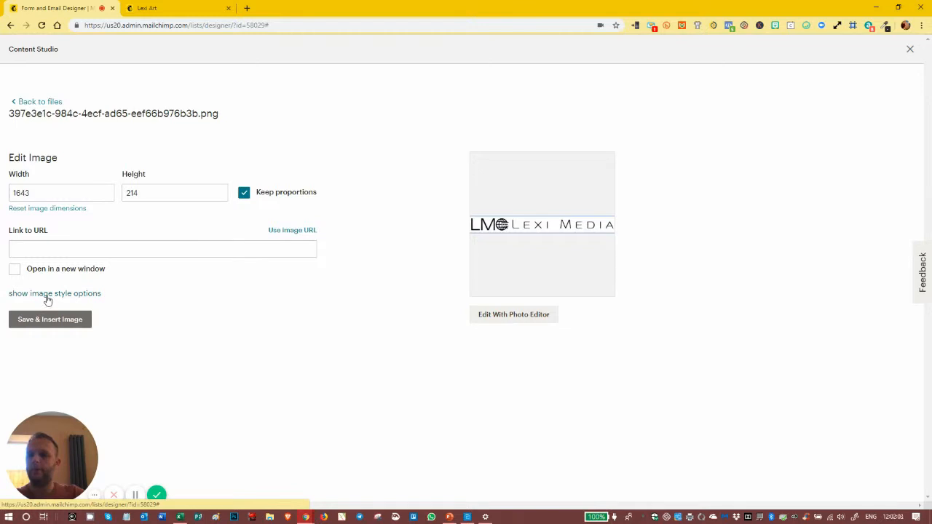
Set the header logo's alignment to center in the image style options and its width to 400 with proportions kept.
click(46, 295)
scroll(53, 285, down, 1)
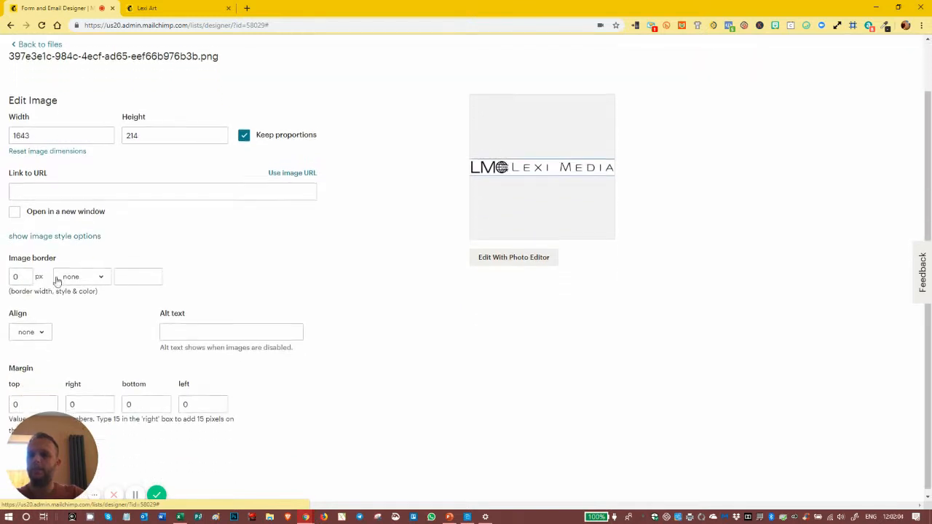
click(37, 327)
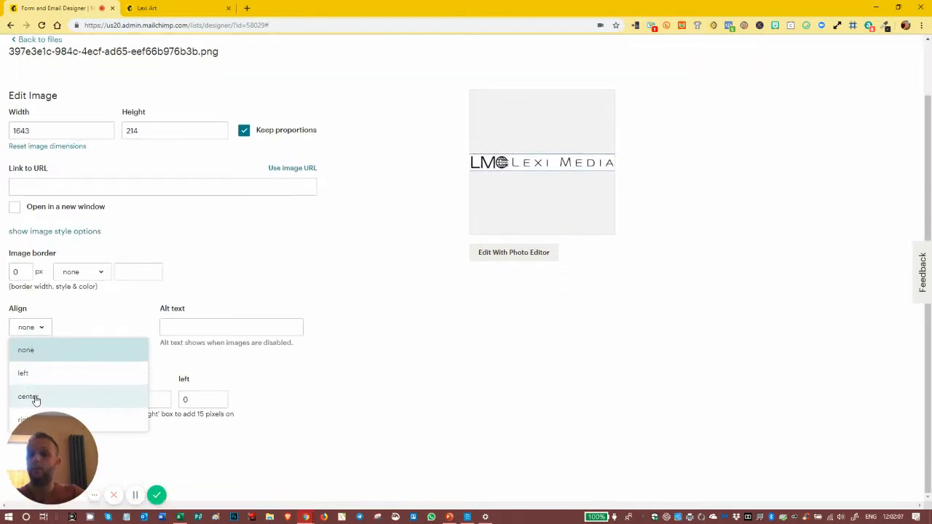
click(34, 399)
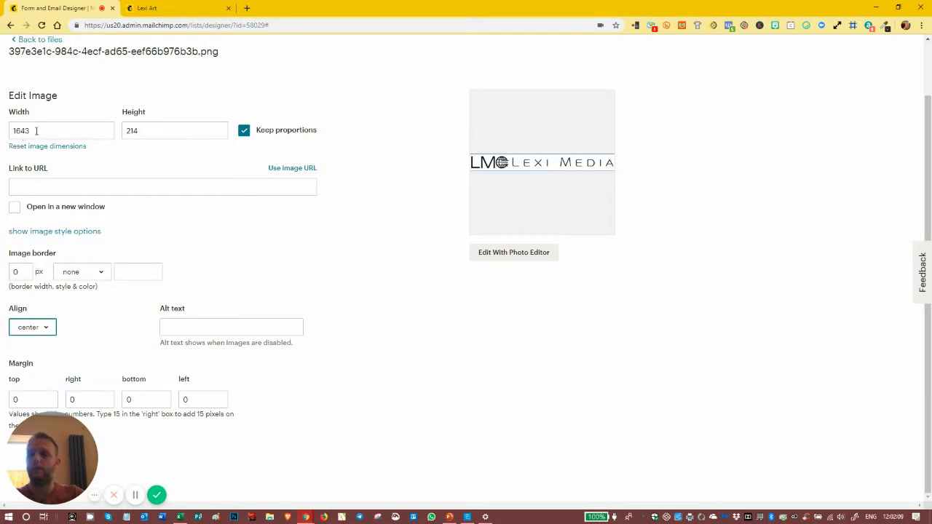
drag(36, 131, 3, 126)
text(400)
key(Tab)
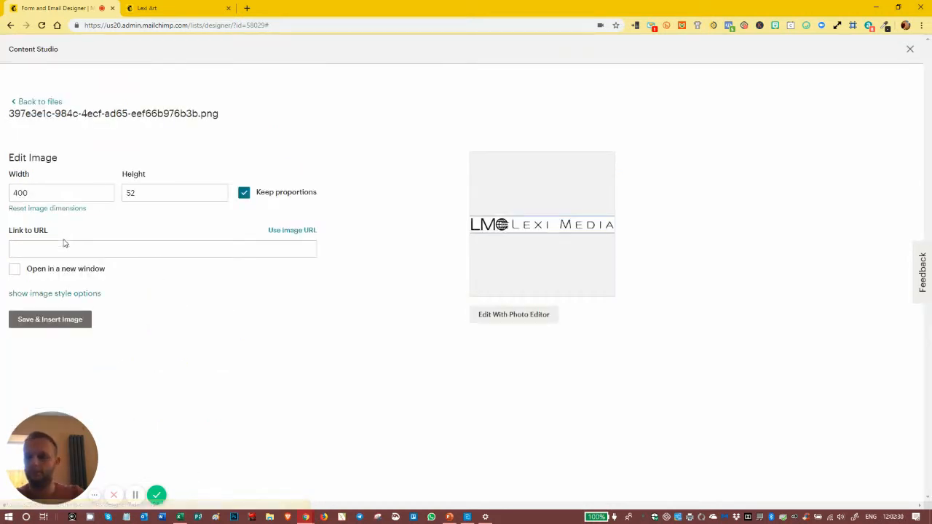
Save the edited logo image and insert it into the signup form's header.
click(50, 321)
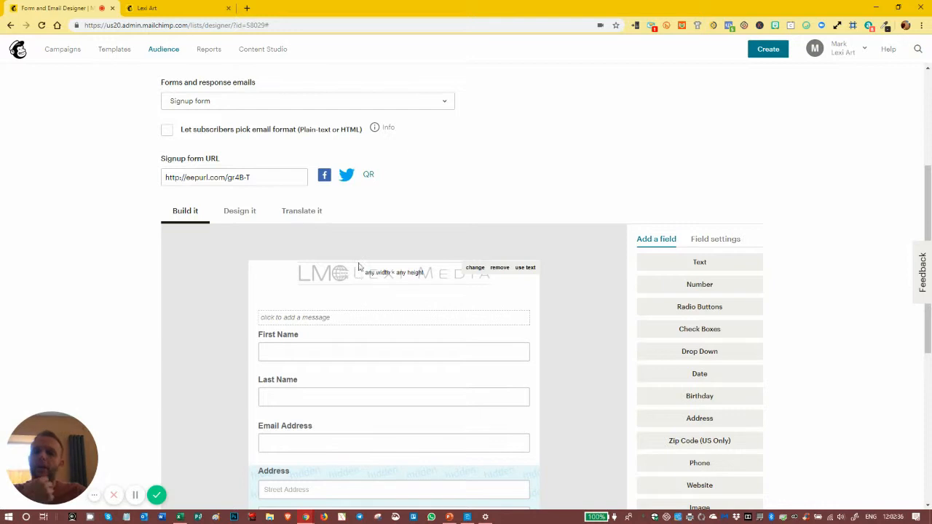
scroll(426, 273, down, 2)
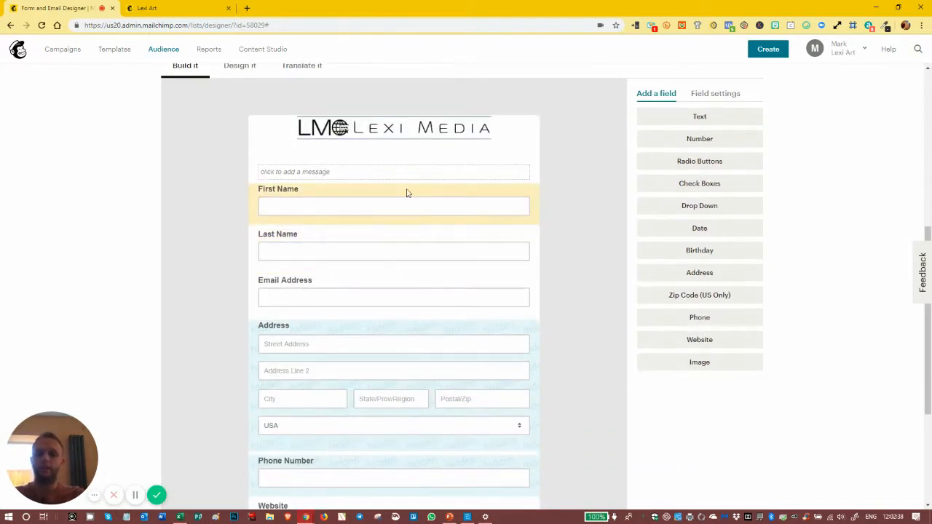
scroll(400, 218, up, 1)
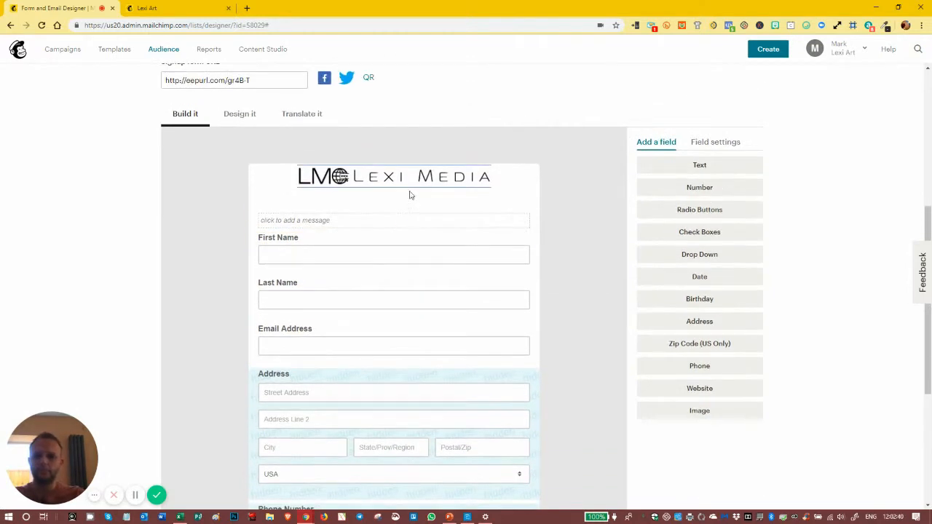
Add the centred message "Signup for bonus features, competitions and news" above the form fields, correct its spelling and save it.
click(397, 222)
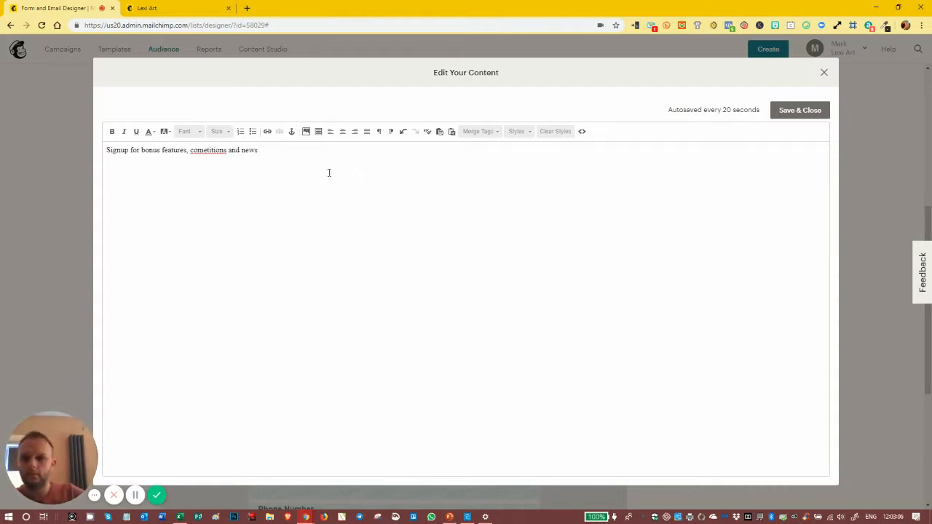
right_click(204, 150)
click(224, 161)
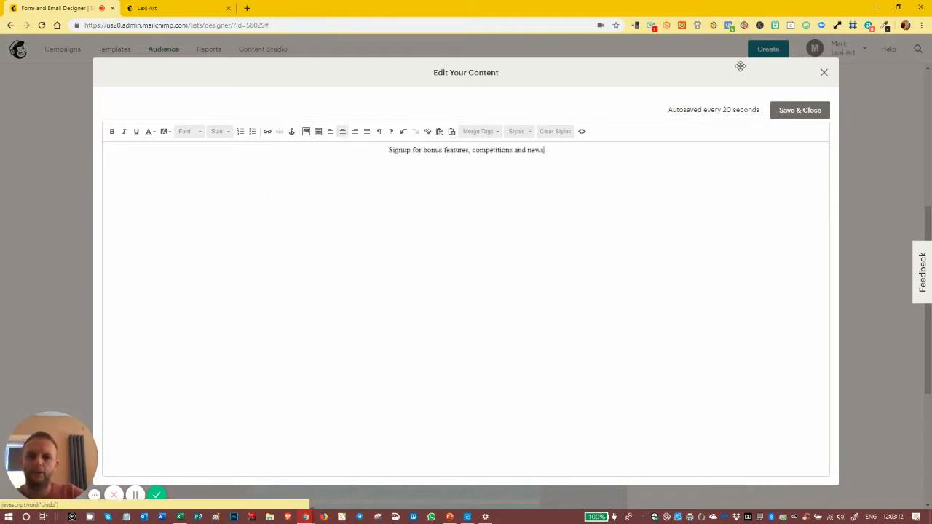
click(801, 110)
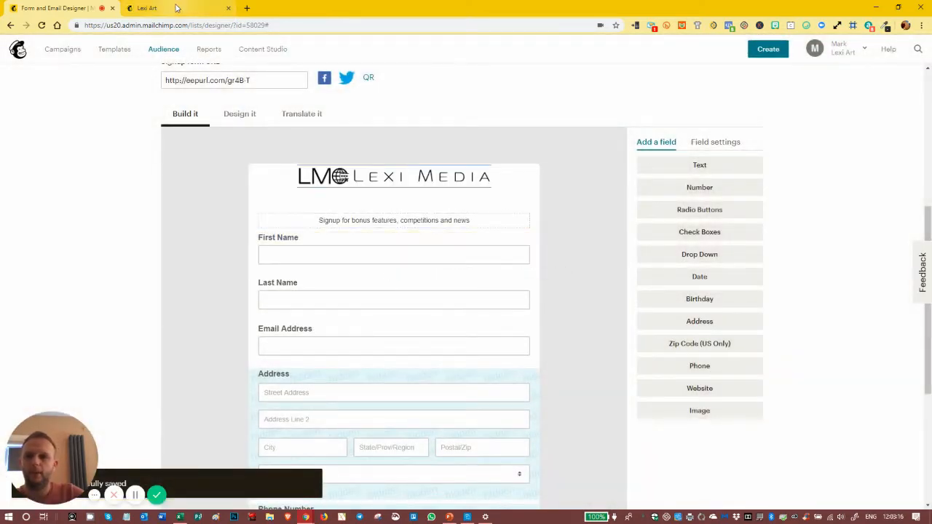
Reload the published signup form to check its header logo and message, and return to the form designer.
click(147, 8)
click(40, 25)
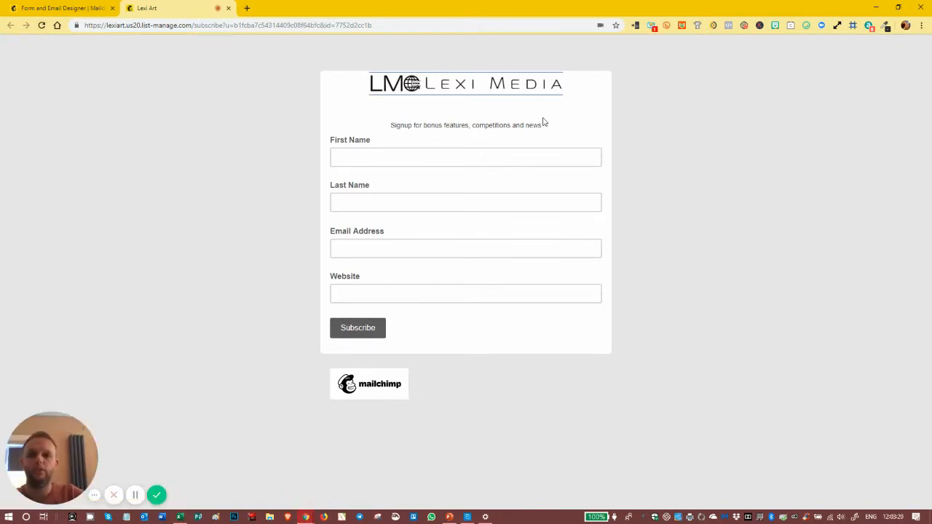
click(98, 9)
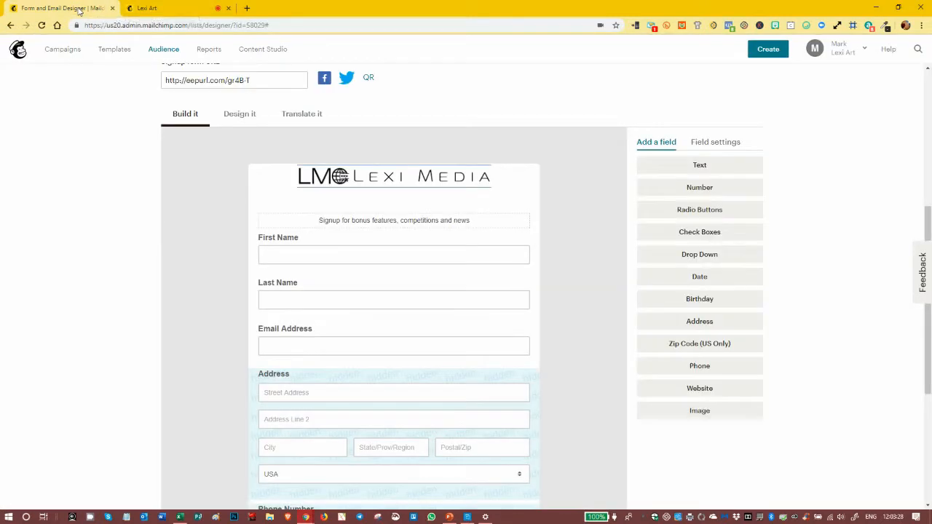
Open the signup form's design settings and look through the page, body, forms and MonkeyRewards sections.
scroll(316, 192, down, 4)
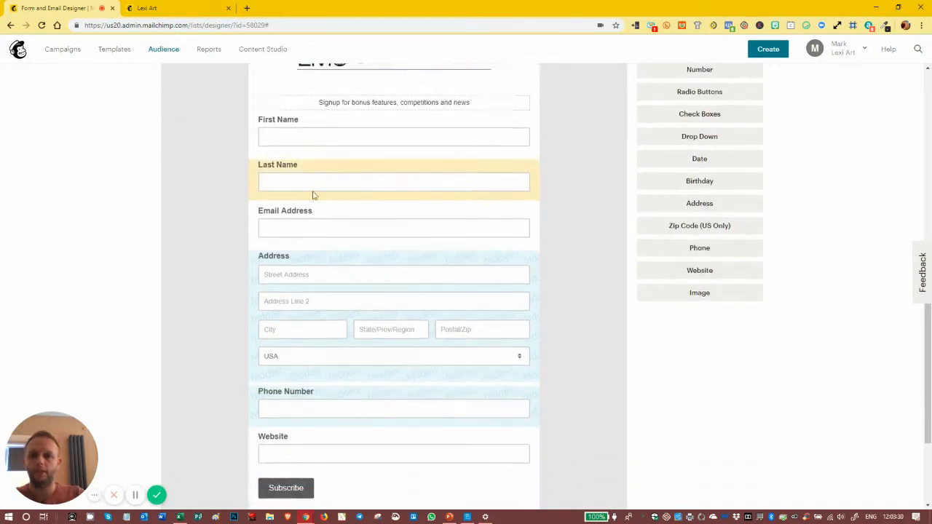
scroll(291, 185, up, 3)
scroll(256, 178, up, 2)
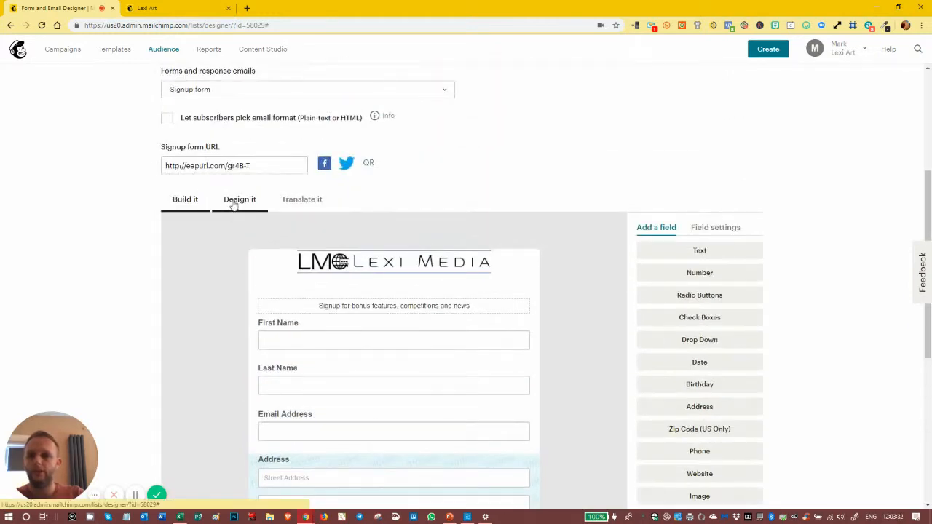
click(234, 204)
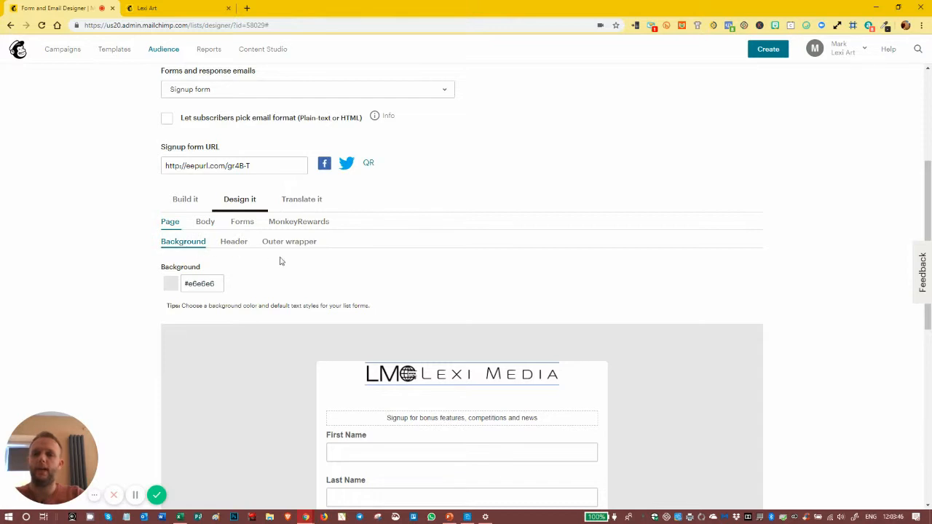
click(205, 222)
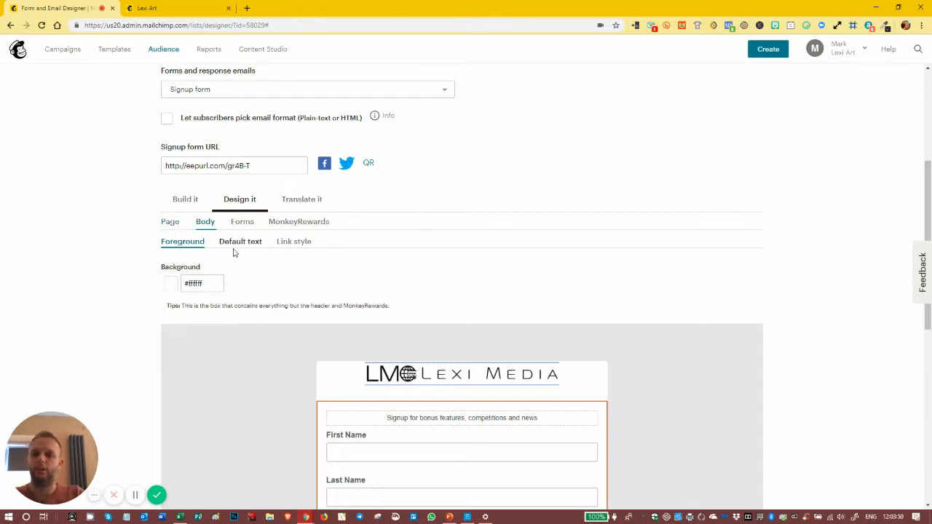
click(242, 223)
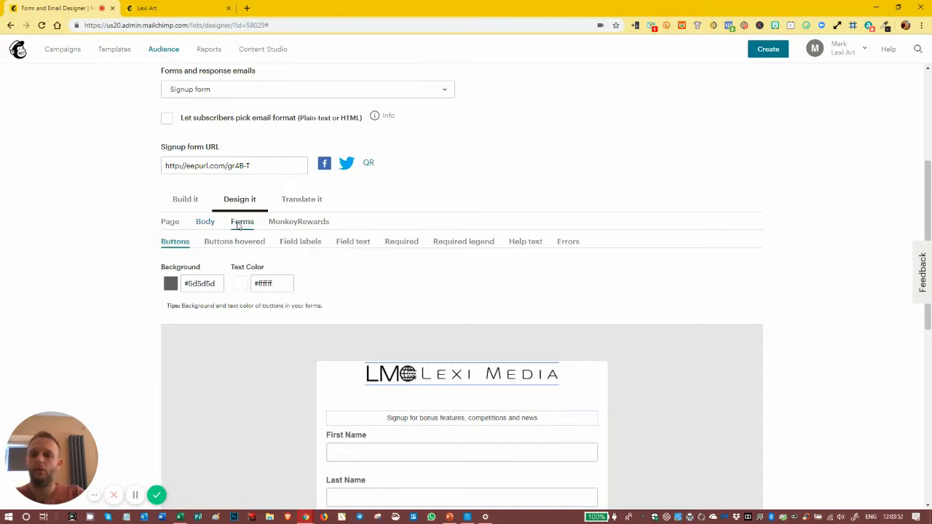
click(282, 224)
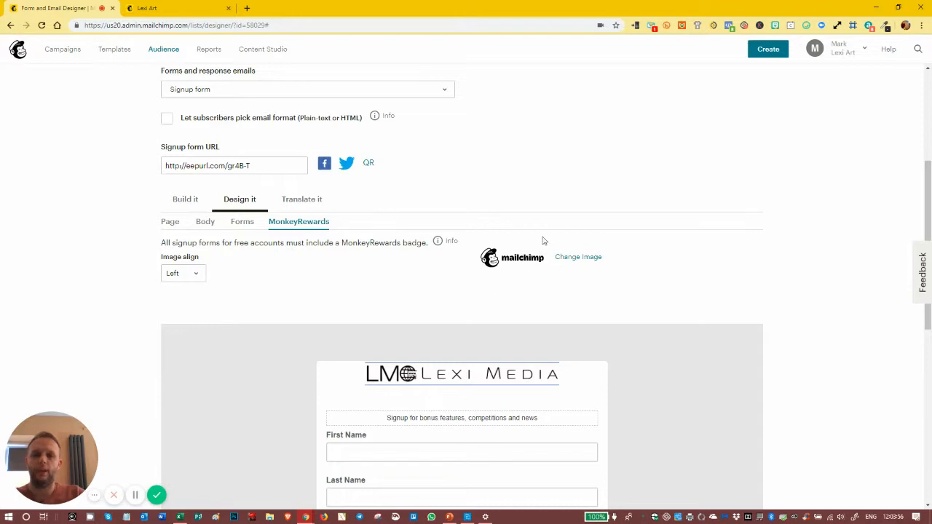
scroll(441, 283, down, 6)
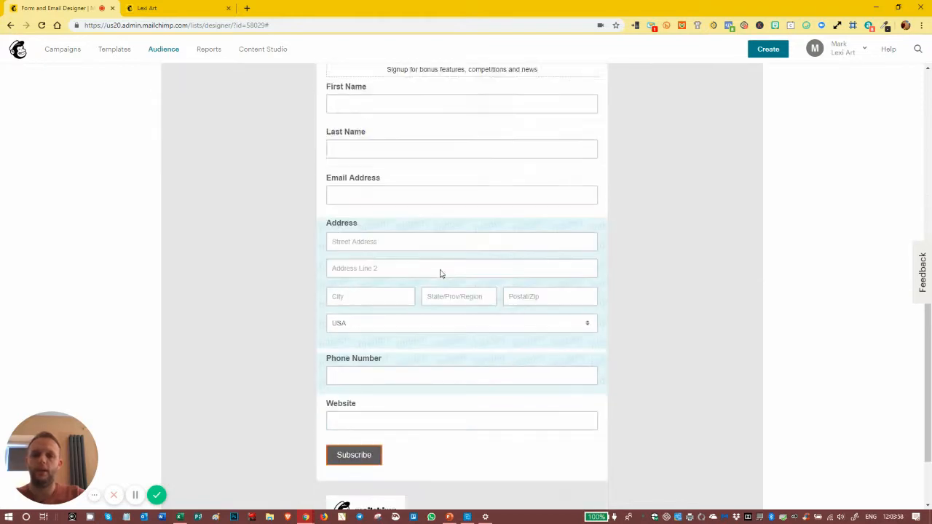
scroll(410, 372, up, 7)
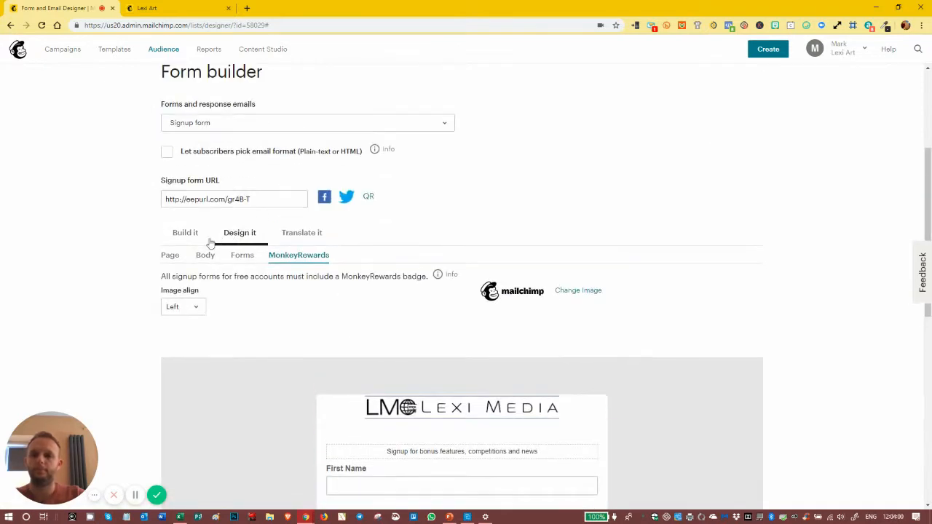
Examine which parts of the form preview the page, body, button and field label styles affect.
click(169, 255)
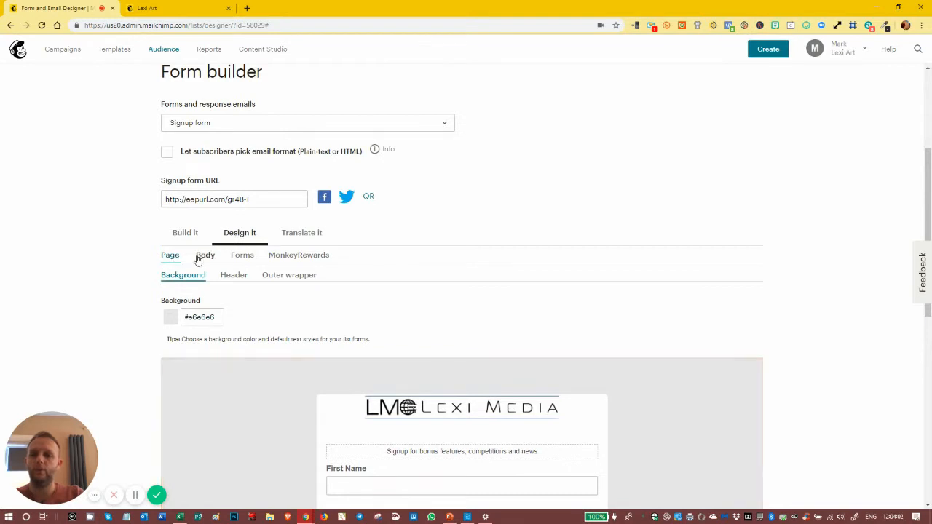
click(204, 255)
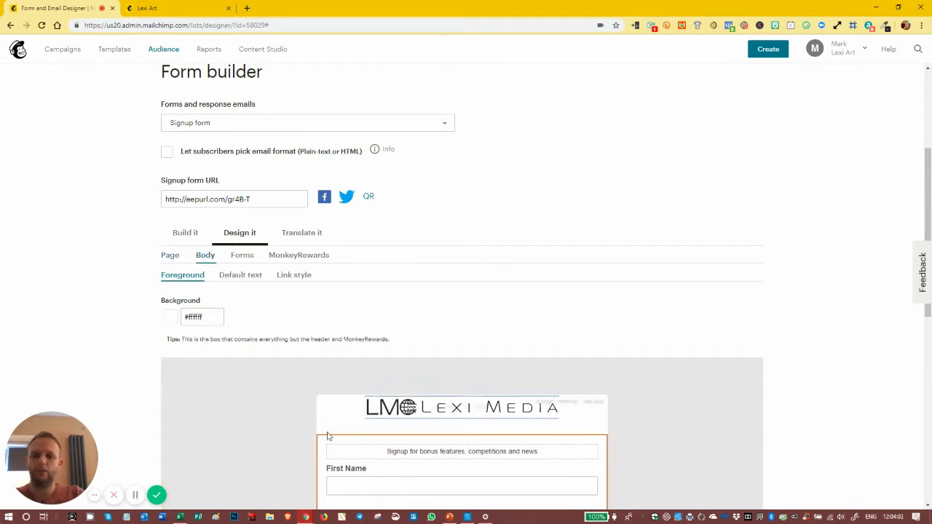
click(242, 255)
scroll(369, 401, down, 3)
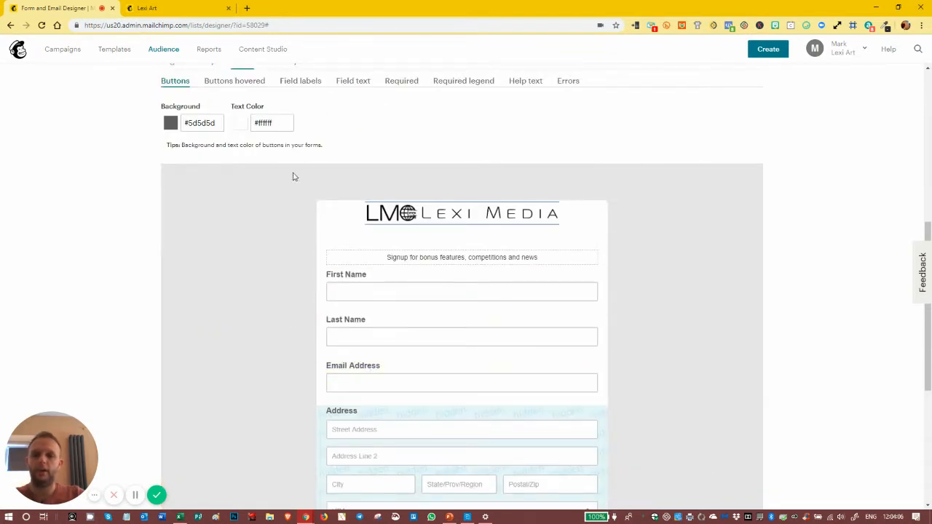
scroll(313, 200, up, 1)
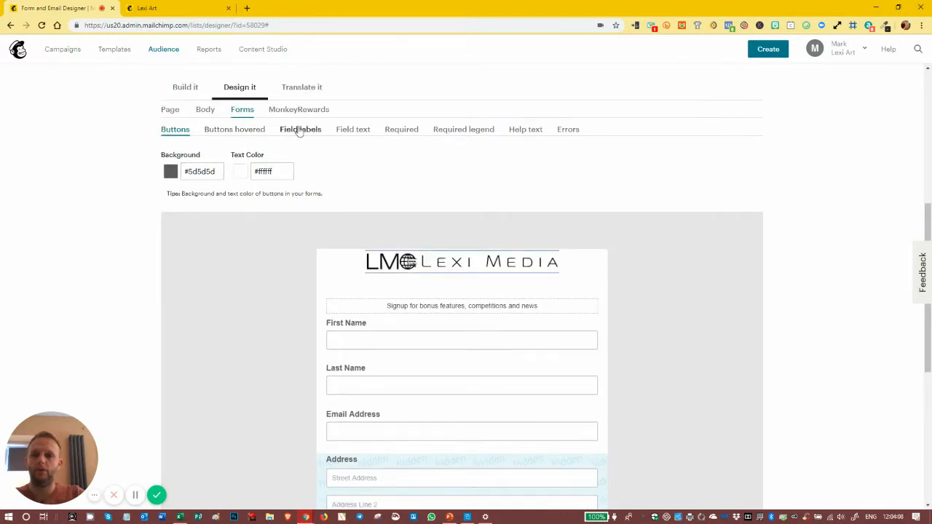
click(304, 131)
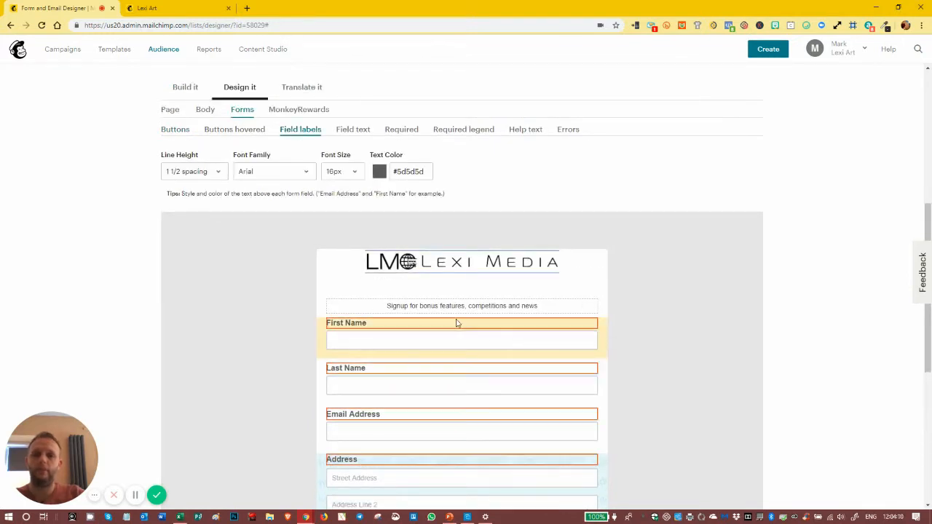
Set the signup form's page background color to #ffffff.
scroll(219, 211, up, 2)
click(172, 207)
scroll(167, 213, down, 1)
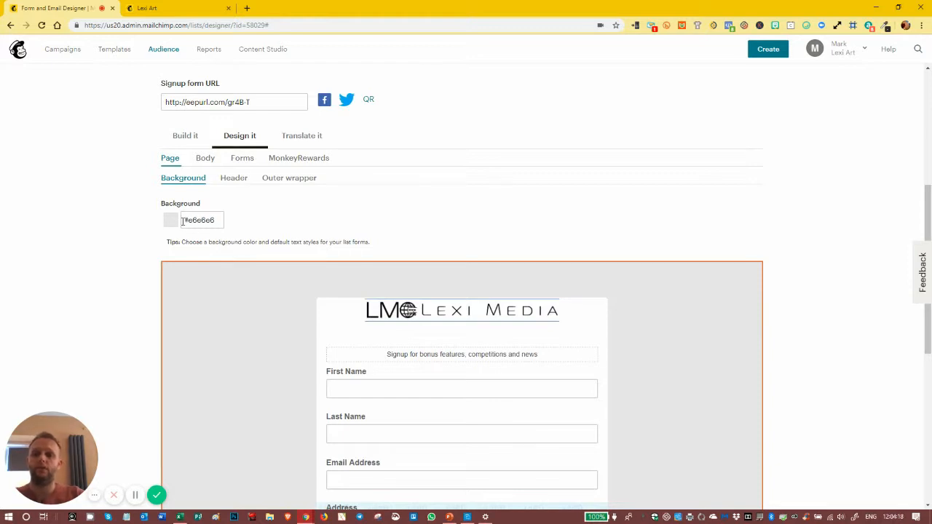
click(194, 220)
drag(186, 246, 158, 219)
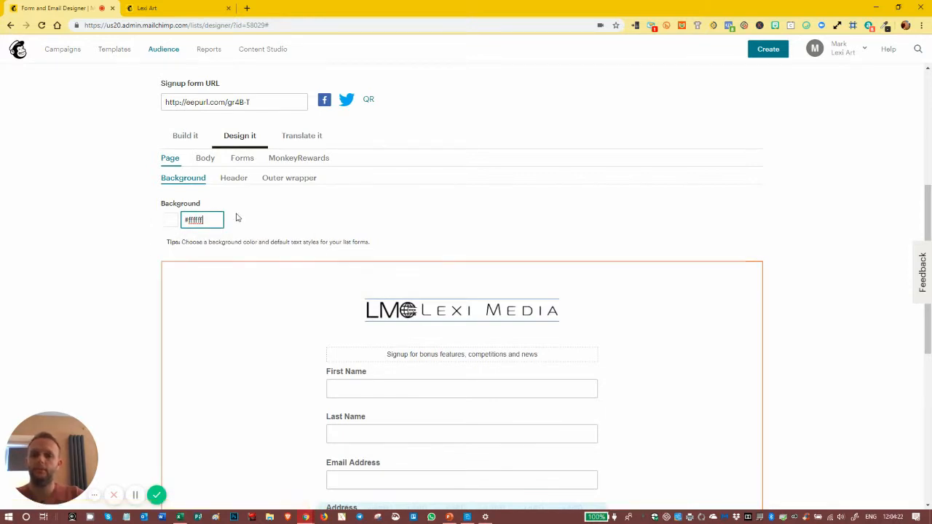
Review the page's header and outer wrapper settings and the body's foreground, default text and link style settings.
click(234, 179)
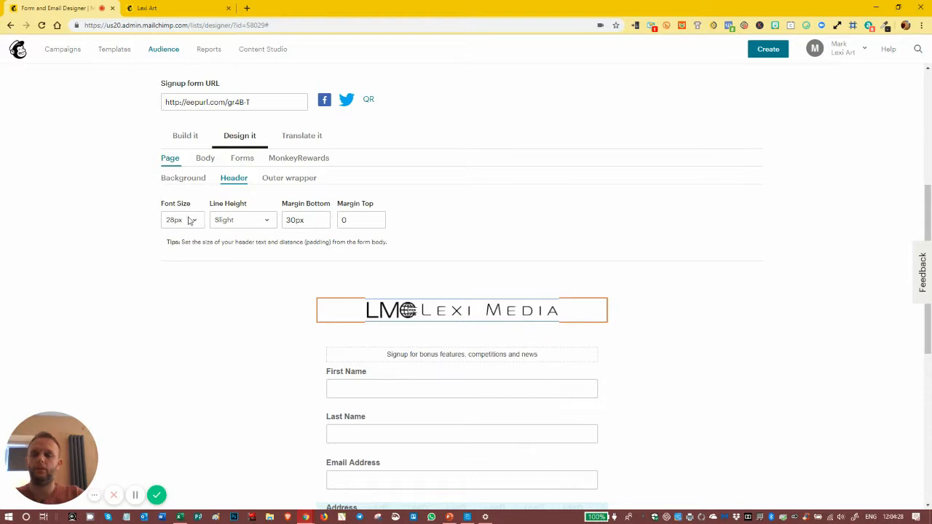
mouse_move(437, 319)
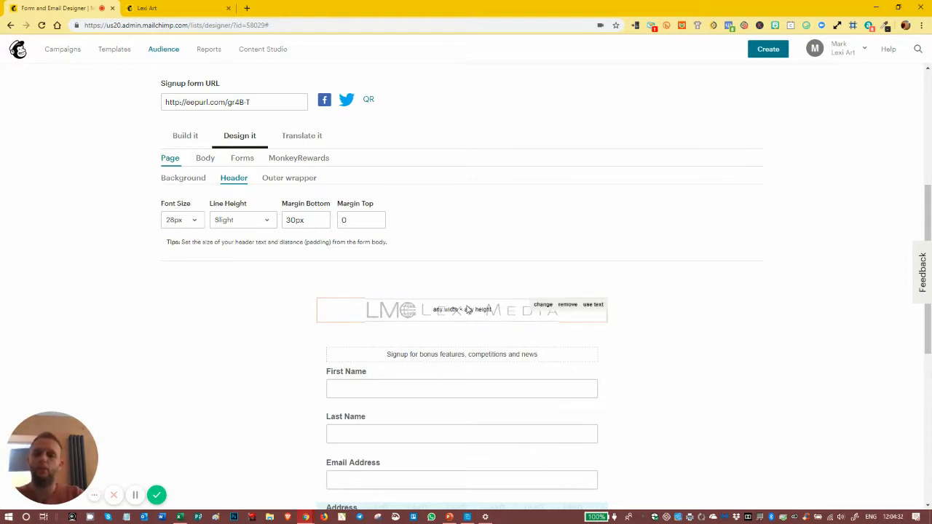
click(274, 181)
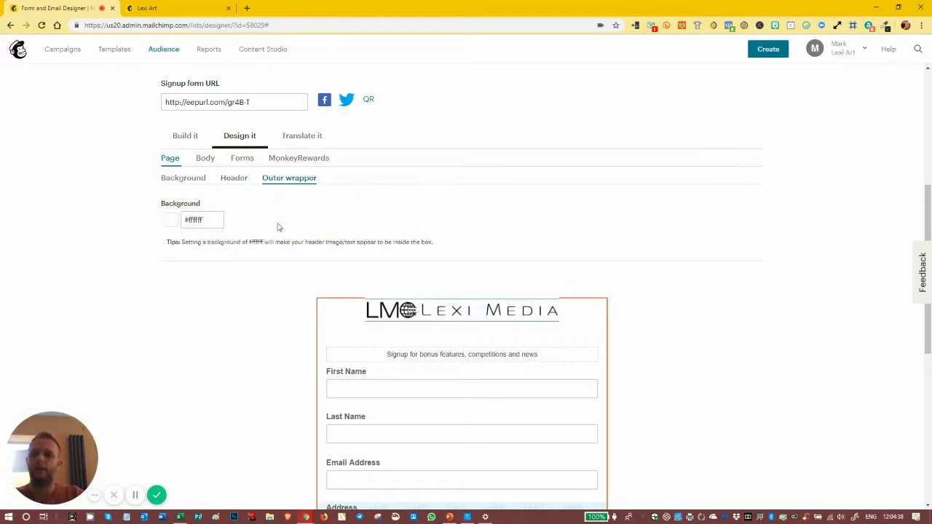
click(204, 161)
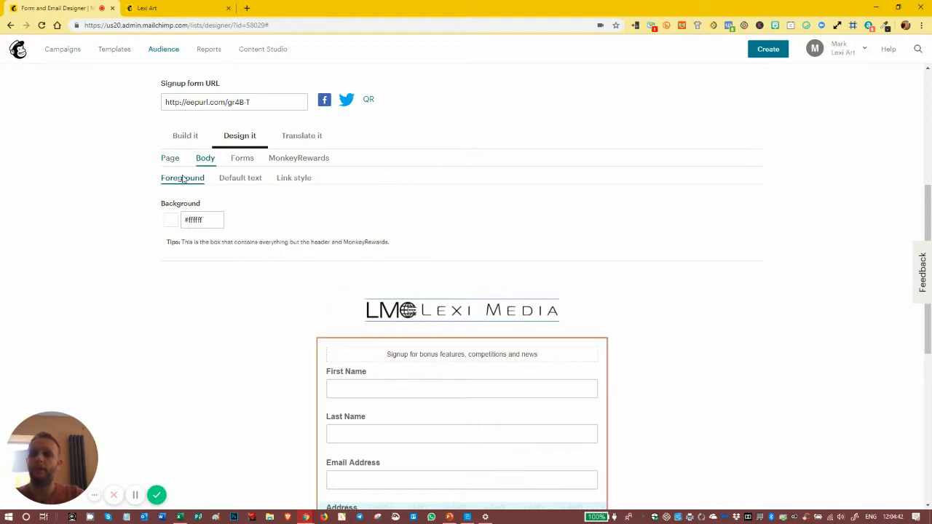
click(241, 178)
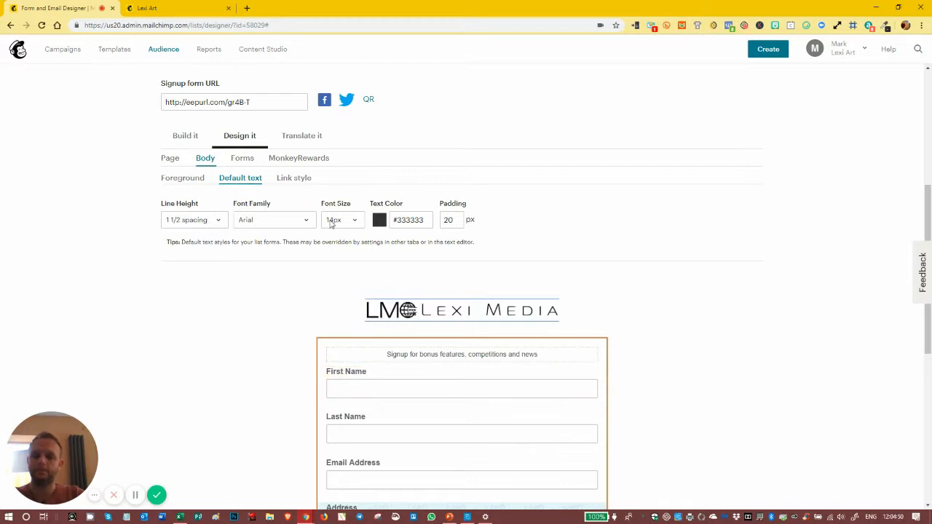
click(287, 180)
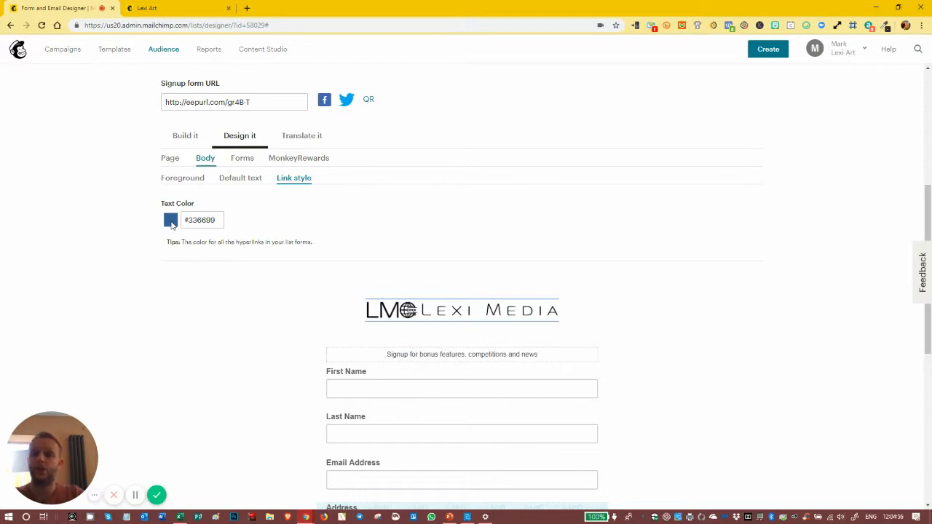
Examine the form's button and hovered-button colors and compare them with the Subscribe button in the preview.
click(243, 159)
click(177, 179)
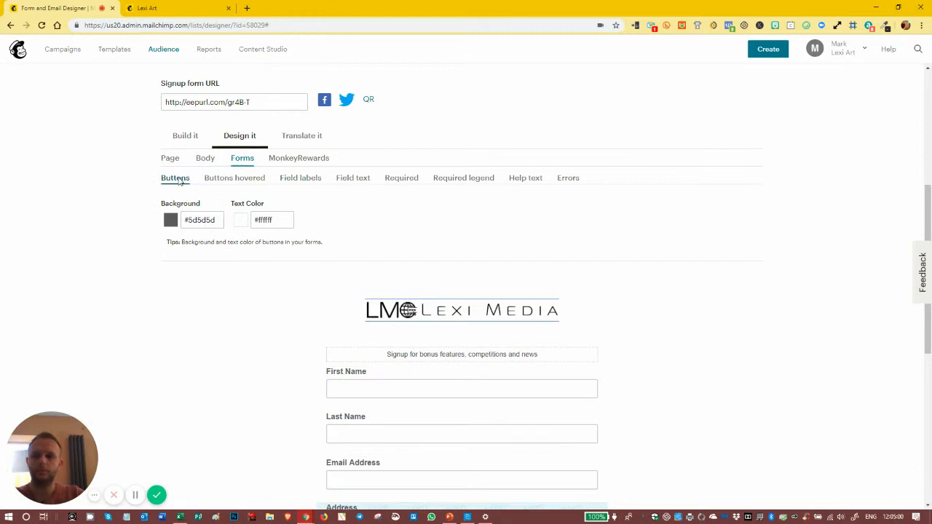
scroll(179, 182, down, 5)
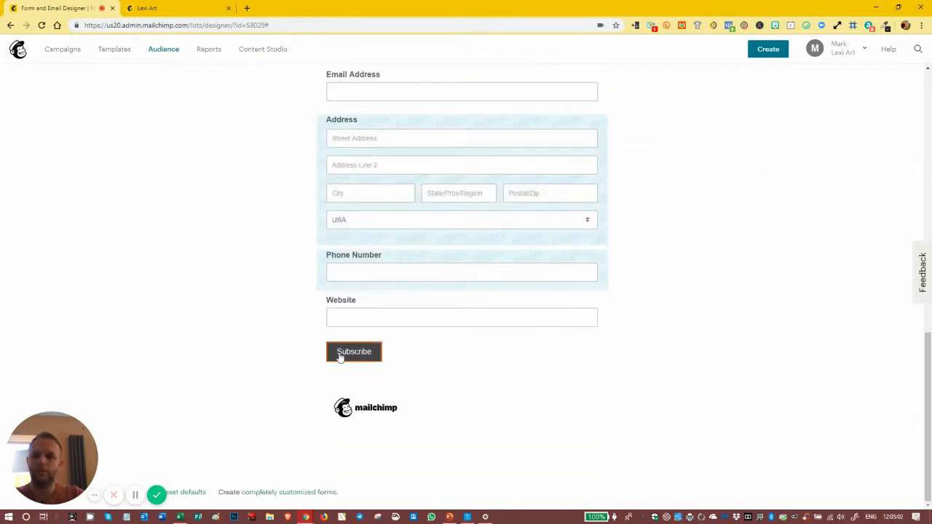
scroll(361, 355, up, 3)
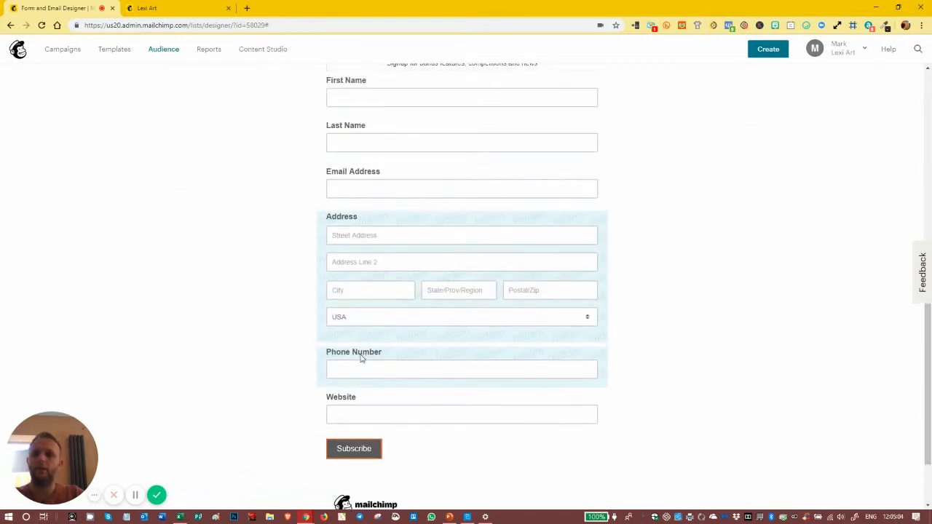
scroll(220, 159, up, 1)
click(223, 130)
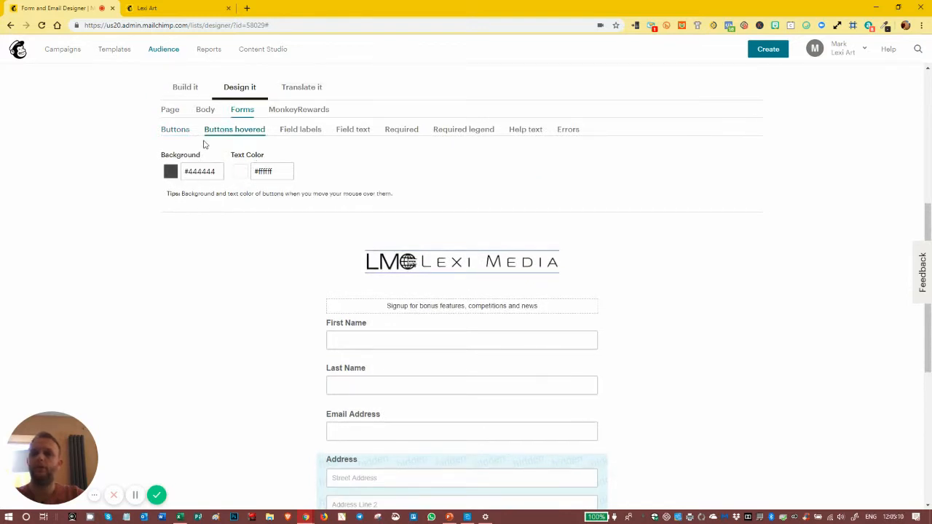
scroll(225, 227, down, 5)
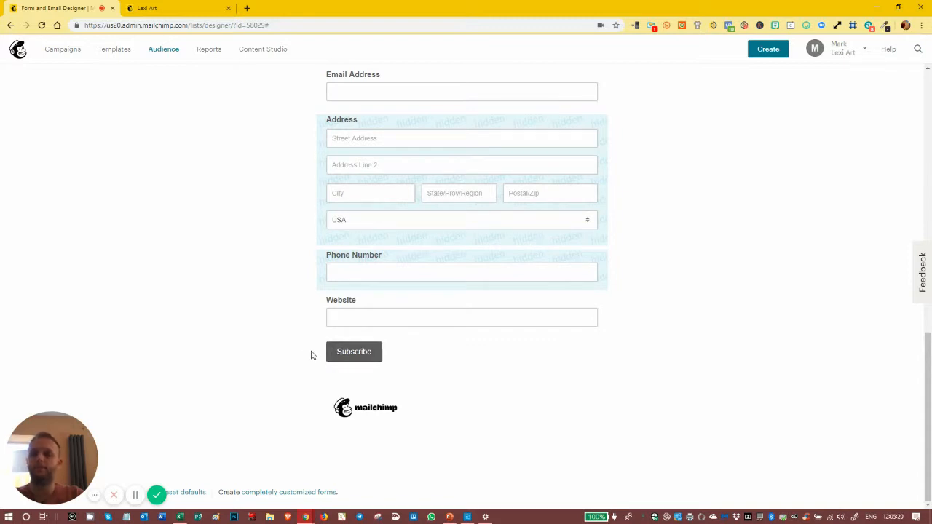
scroll(230, 277, up, 7)
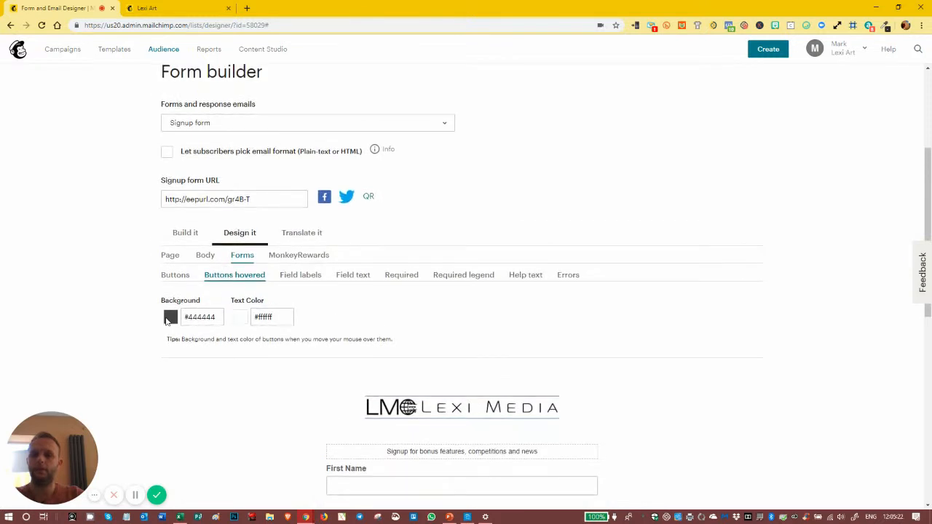
Set the background color of the form's hovered buttons to #ff0000 and check it on the Subscribe button in the preview.
click(196, 317)
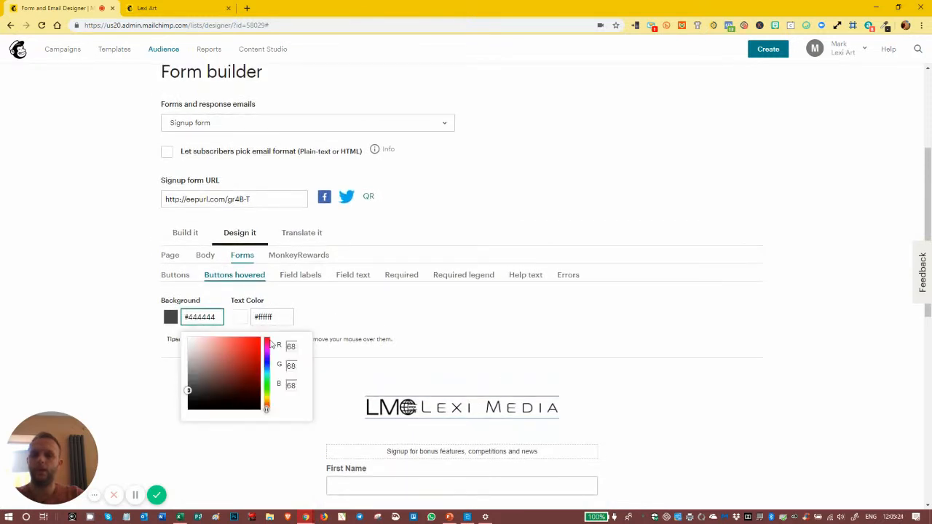
drag(256, 341, 268, 332)
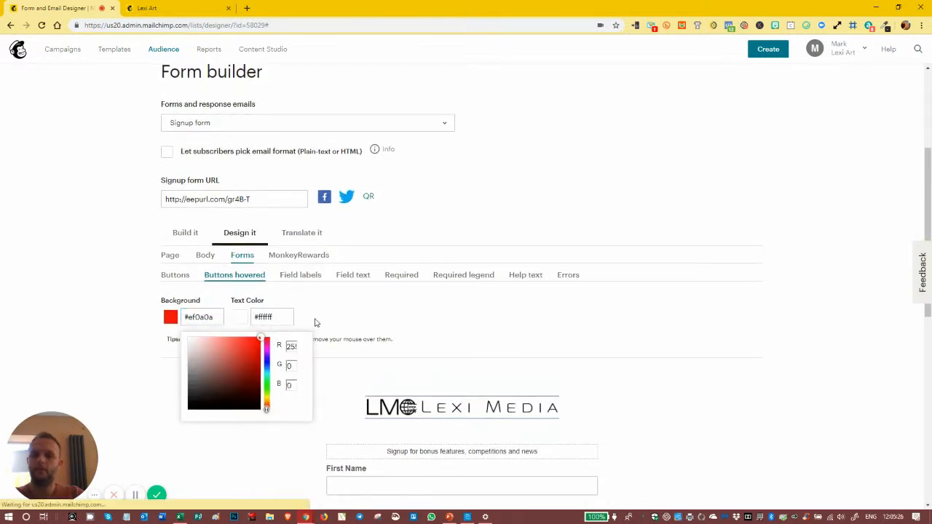
click(315, 319)
scroll(286, 299, down, 7)
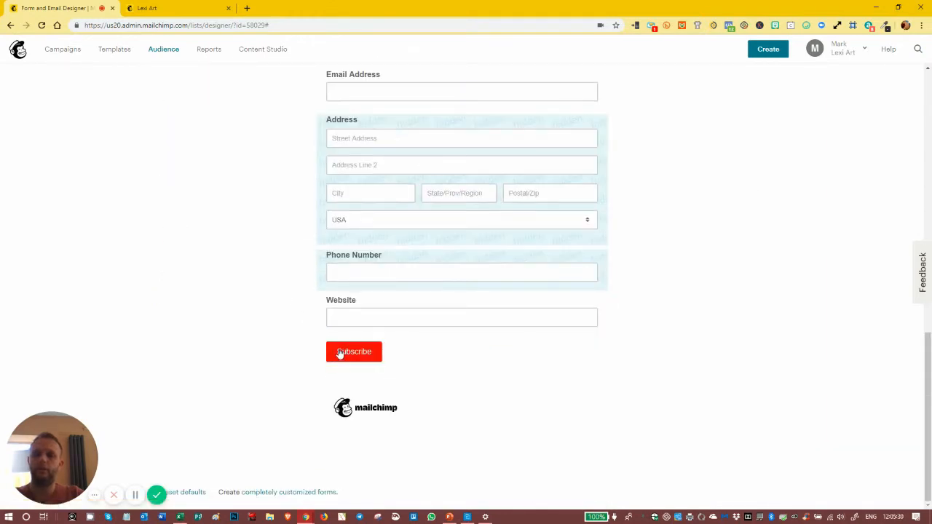
scroll(294, 318, up, 1)
scroll(294, 318, up, 4)
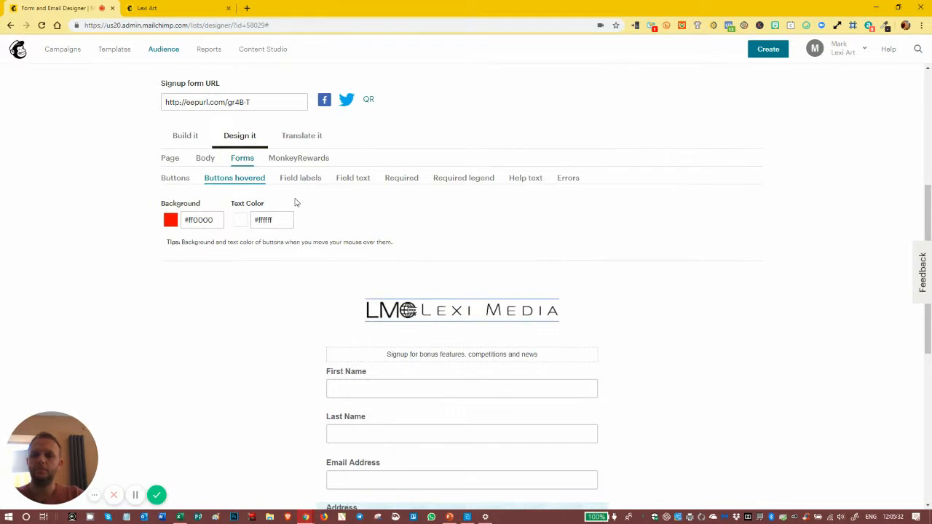
Review the form's field label and field text styles and set the visibility of the required asterisks to Show.
click(298, 178)
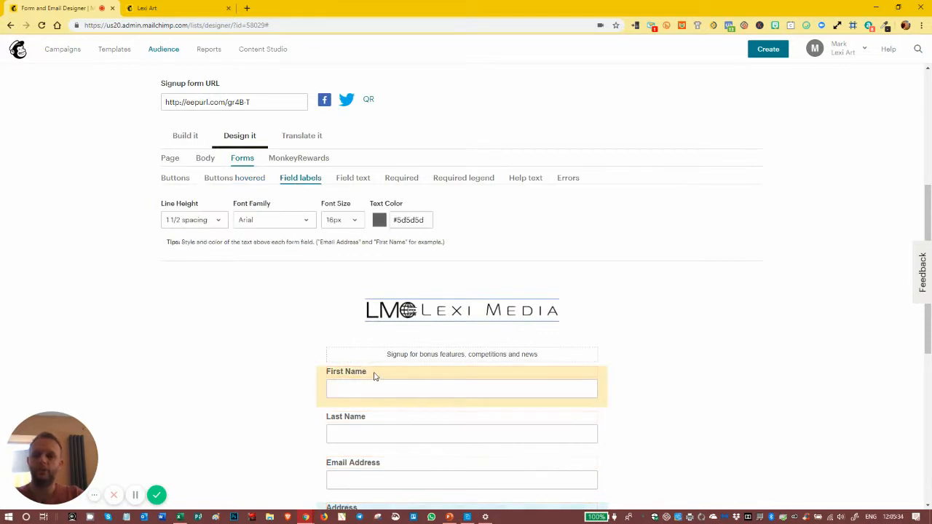
click(354, 182)
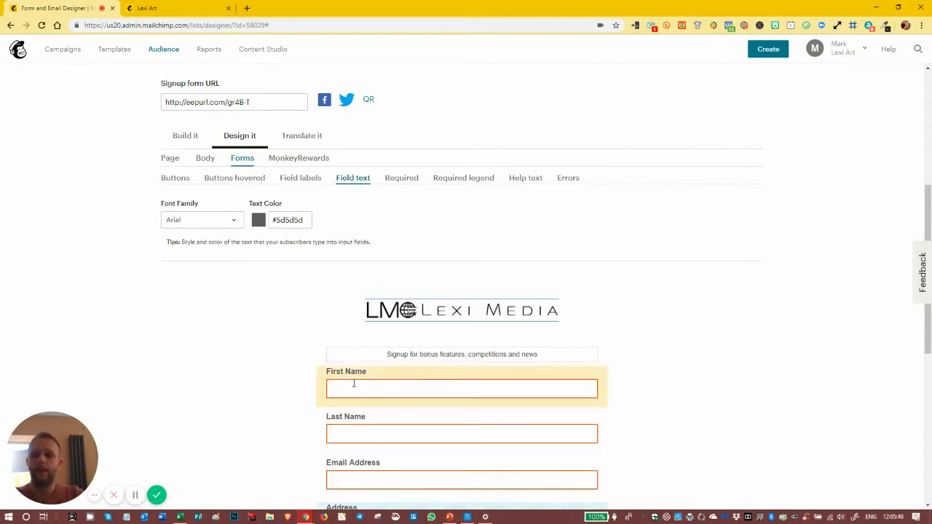
click(402, 178)
scroll(257, 219, down, 1)
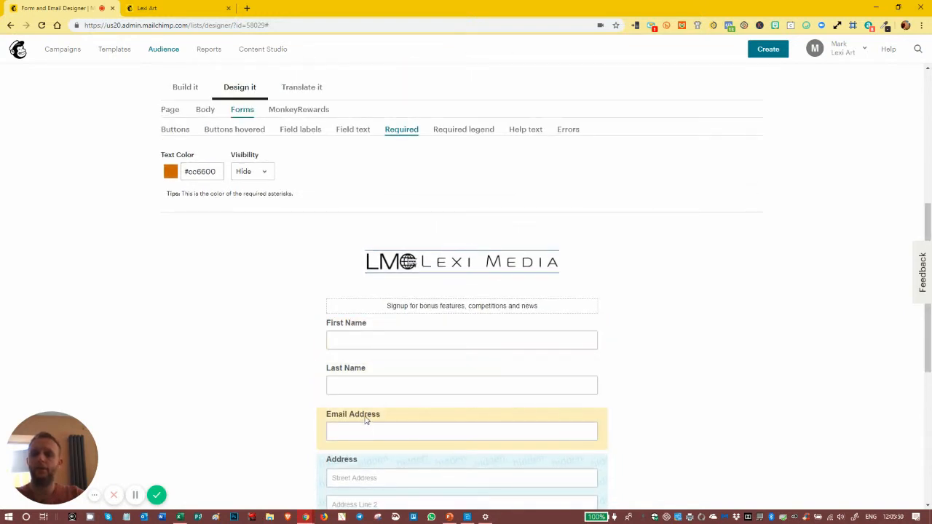
click(265, 173)
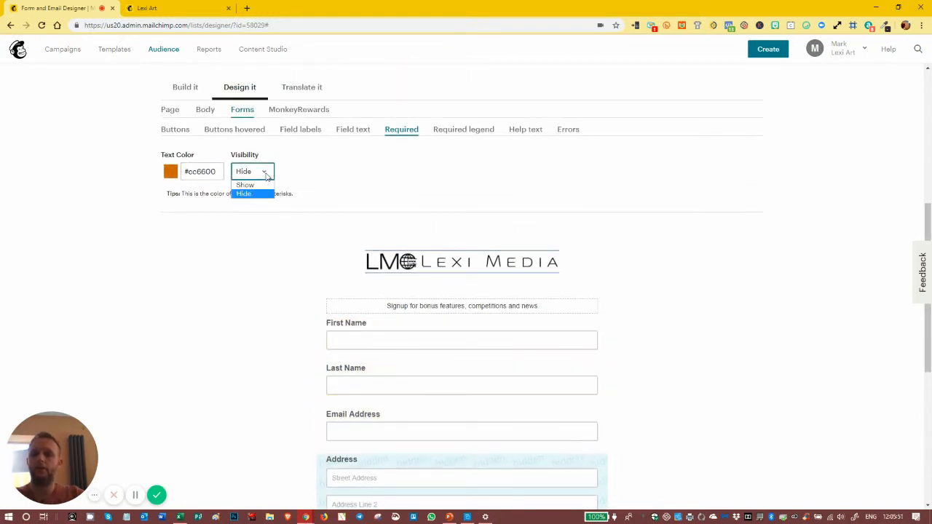
click(245, 185)
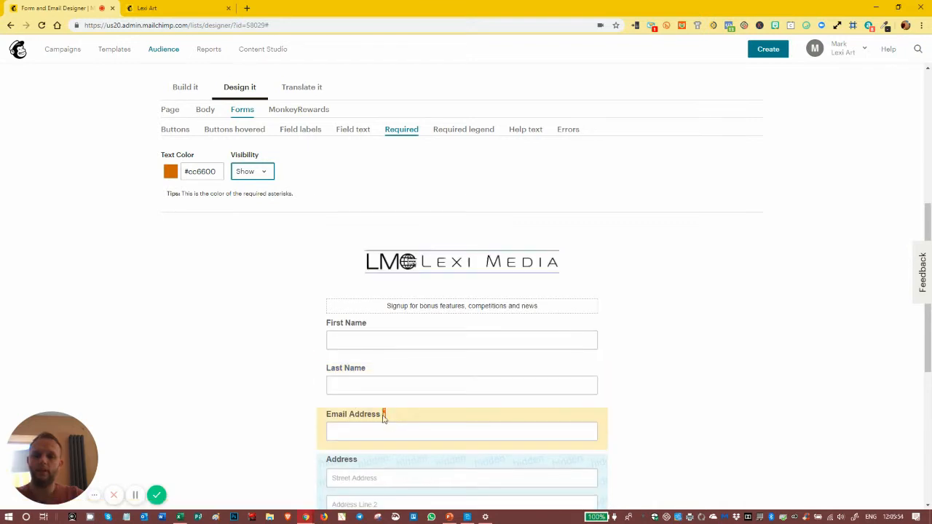
Set the form's required legend display to Show.
click(456, 130)
click(192, 177)
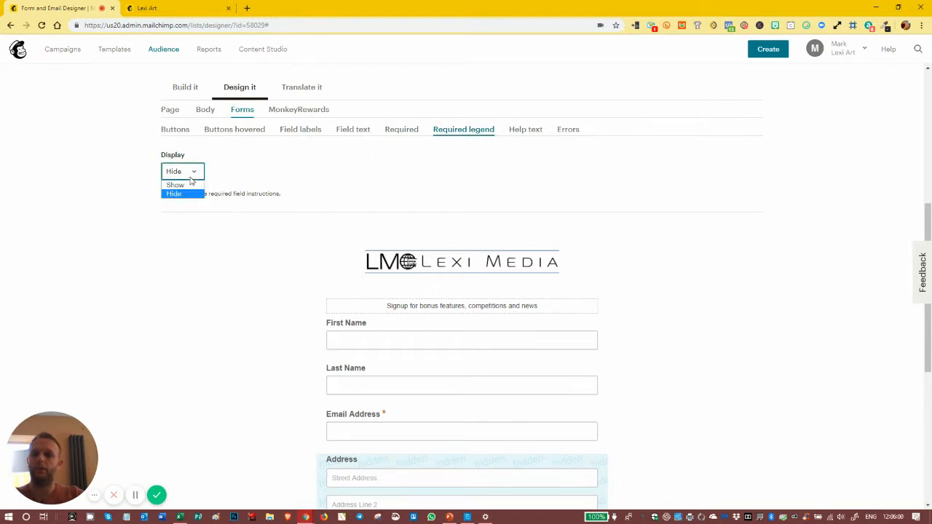
click(187, 185)
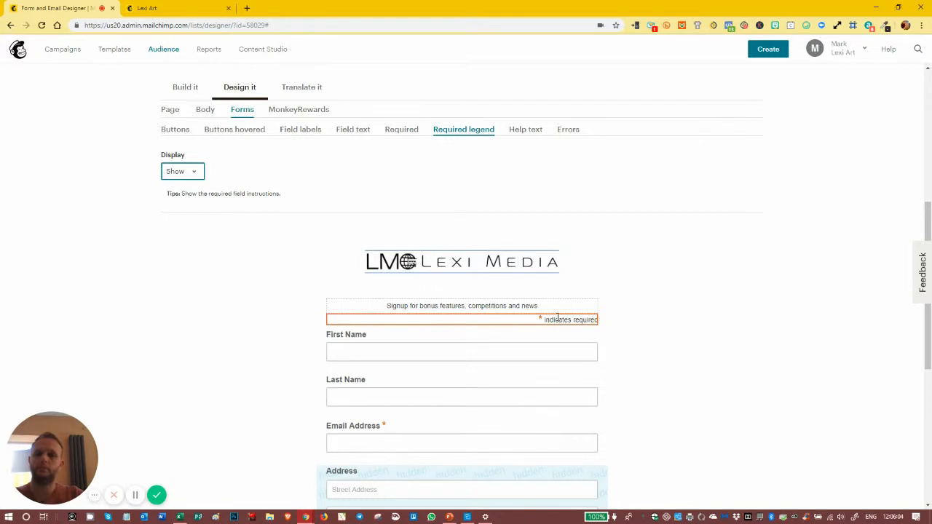
Review the help text and error styles and switch the form builder to "Signup form with alerts" to examine its error messages.
click(524, 129)
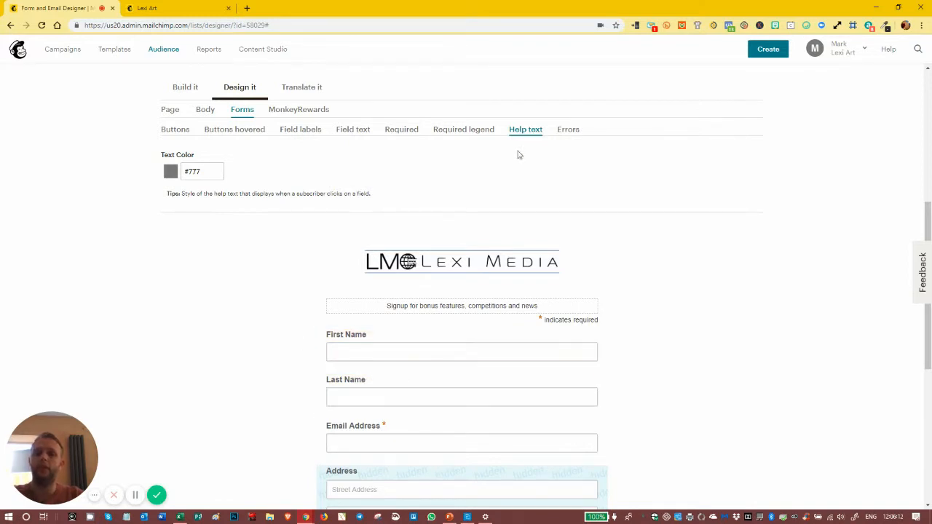
click(568, 131)
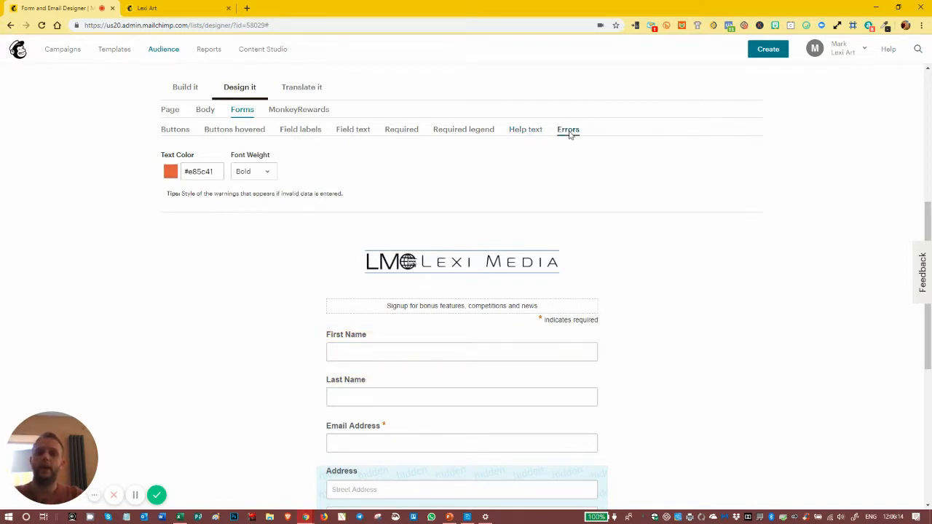
scroll(372, 197, up, 2)
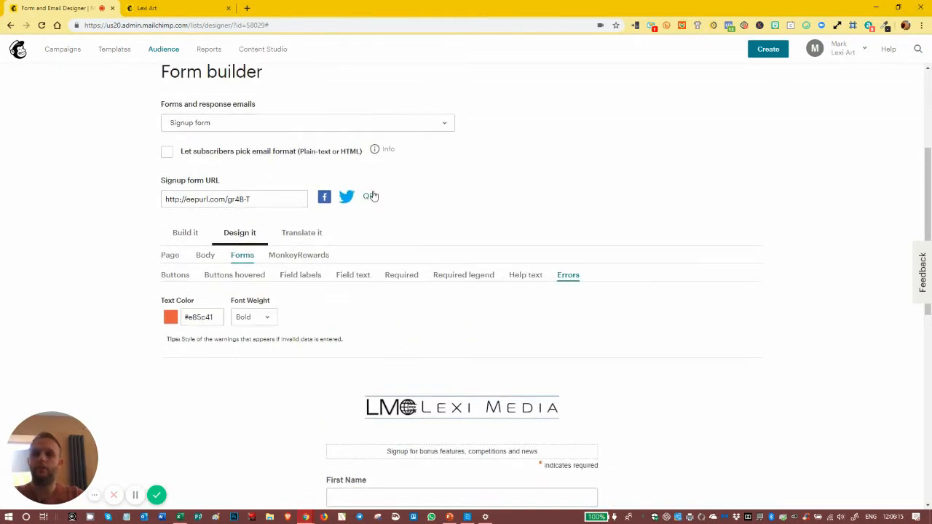
click(350, 123)
click(224, 155)
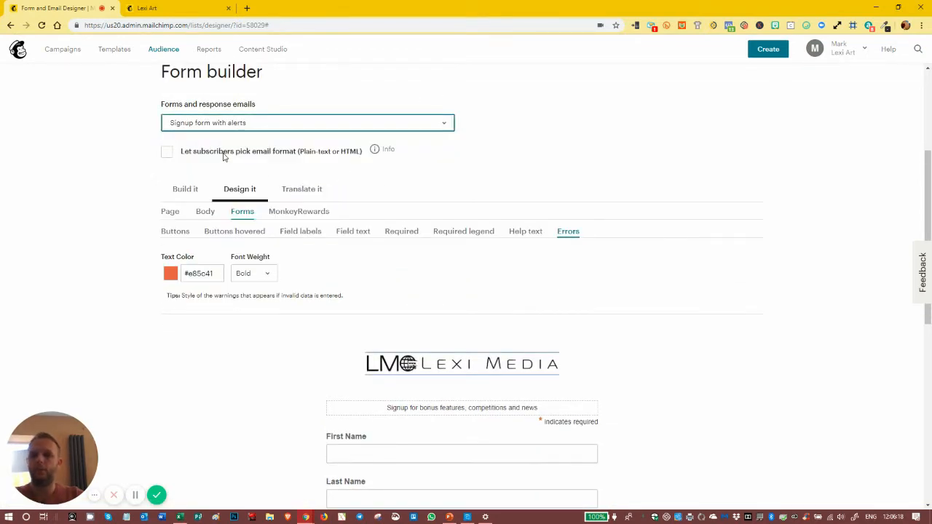
scroll(441, 320, down, 1)
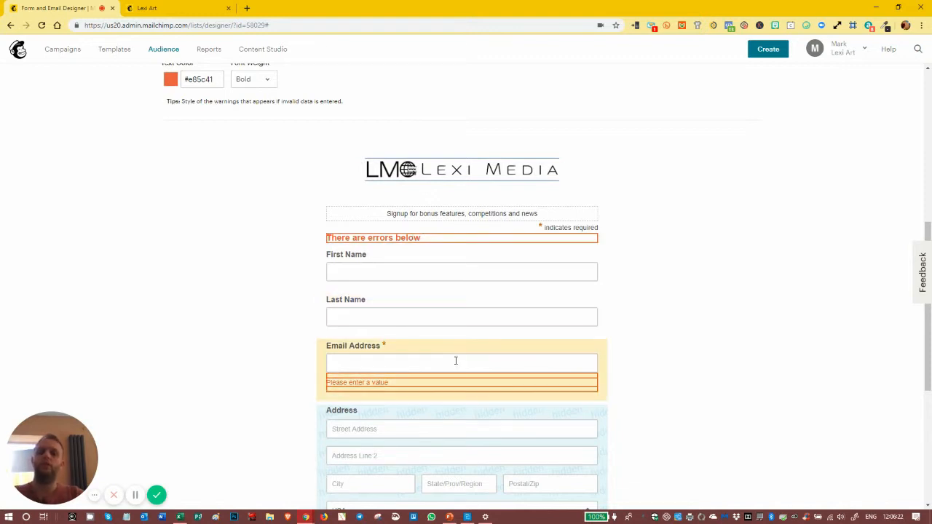
scroll(455, 361, down, 2)
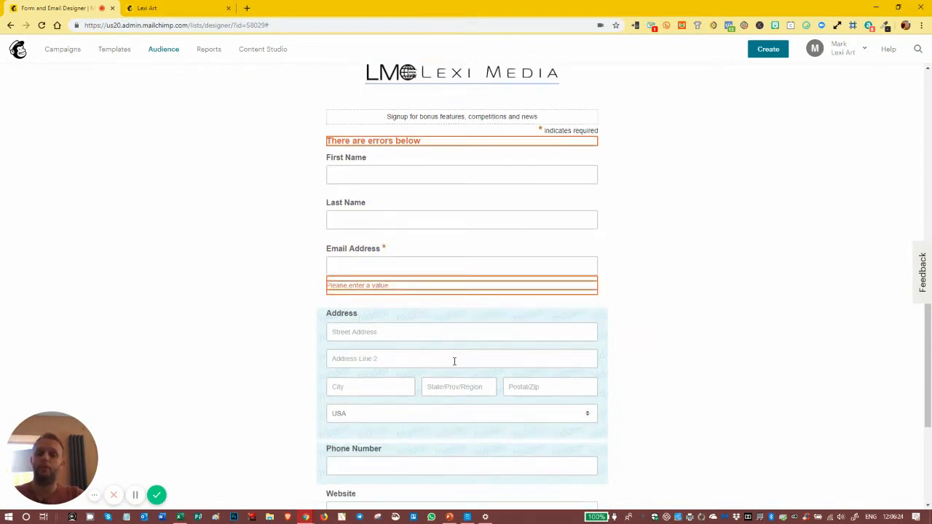
click(378, 215)
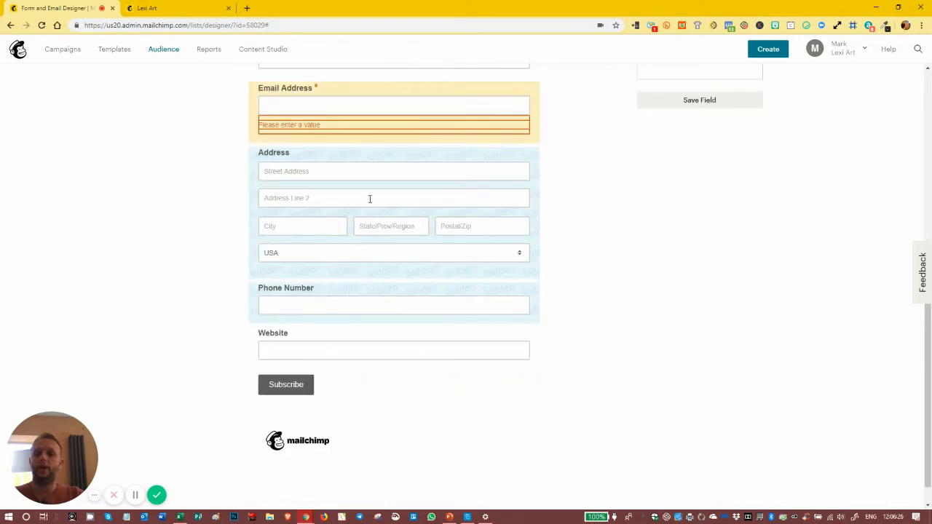
scroll(369, 251, up, 5)
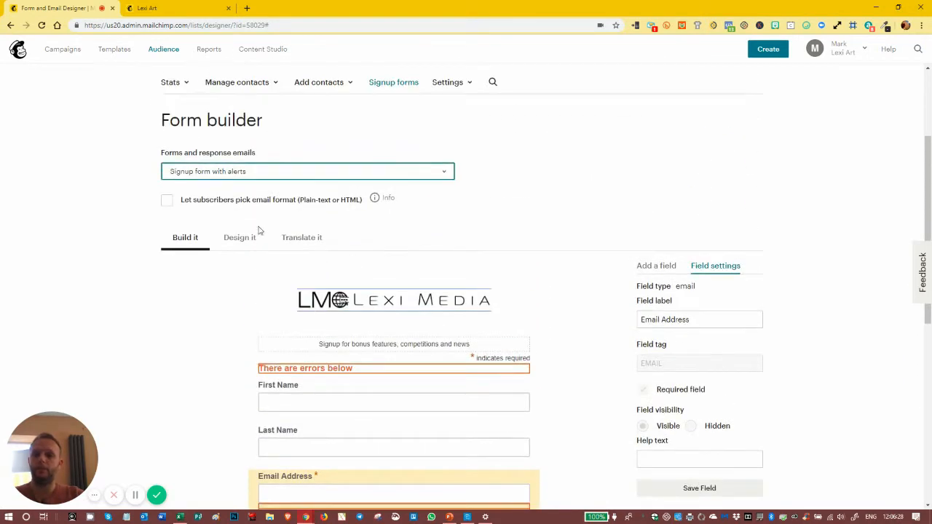
click(245, 239)
Try the Normal font weight for the form's error messages and return it to Bold.
scroll(297, 251, down, 3)
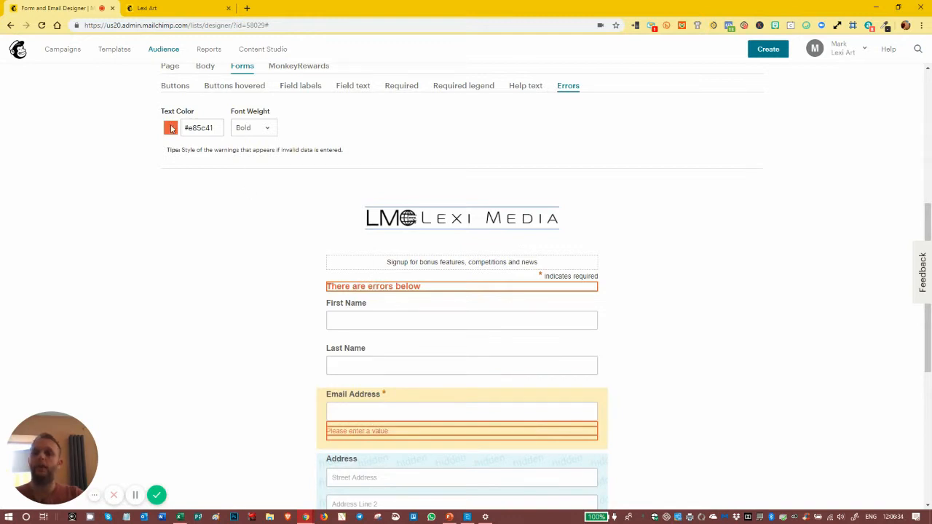
click(245, 130)
click(247, 142)
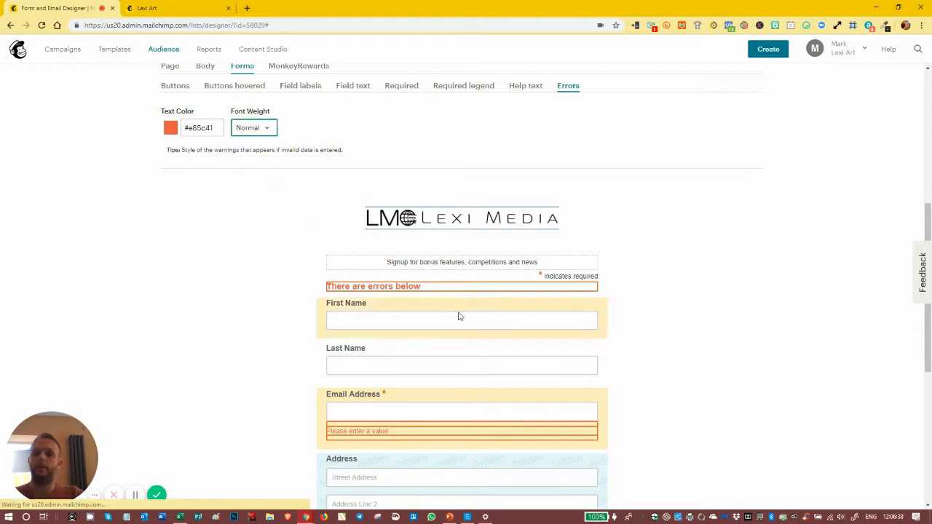
click(252, 129)
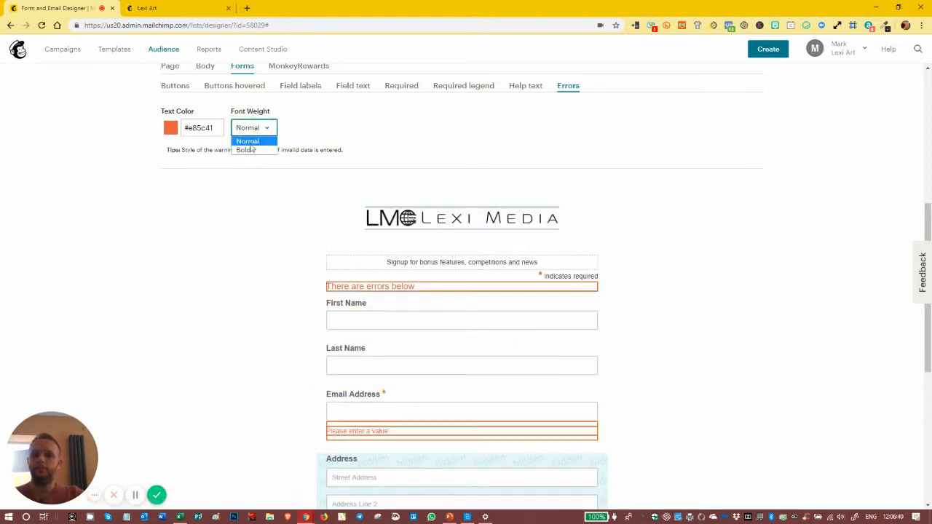
click(246, 150)
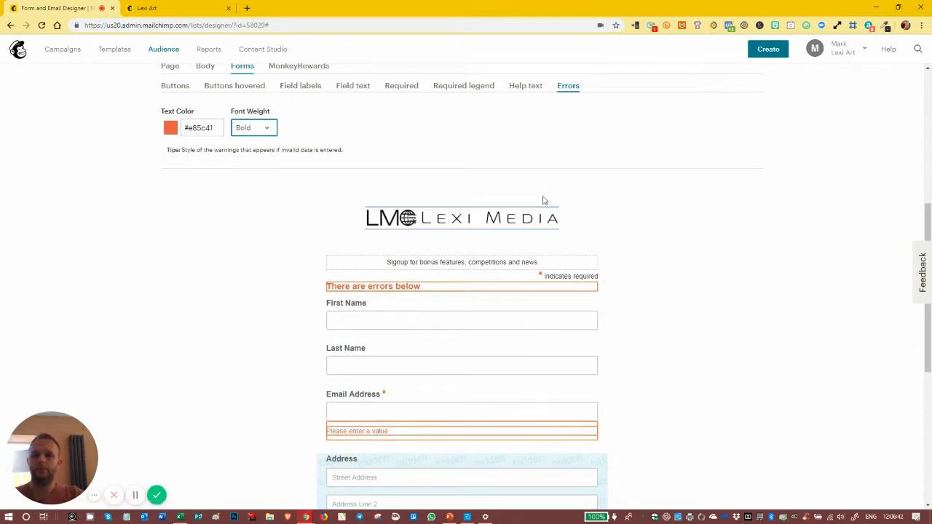
Set the MonkeyRewards badge's image alignment to Center and check its placement below the form.
scroll(309, 208, up, 1)
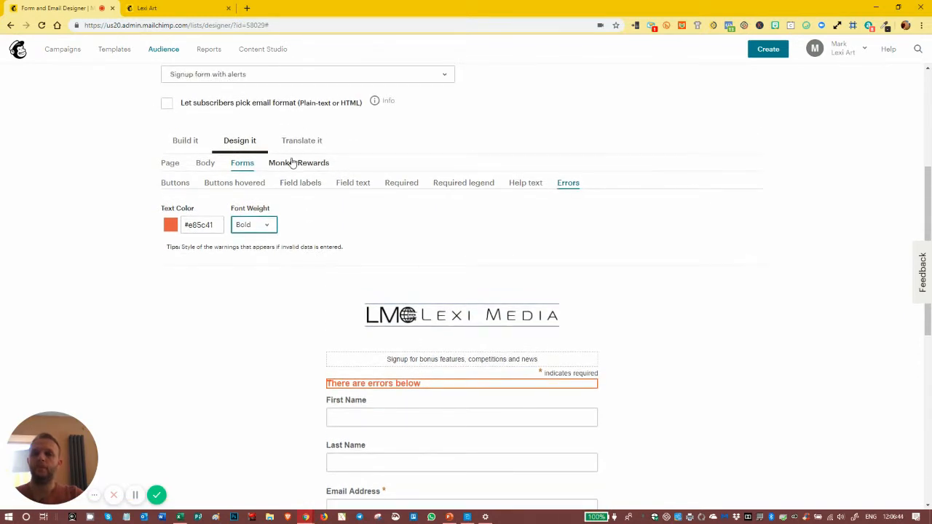
click(291, 164)
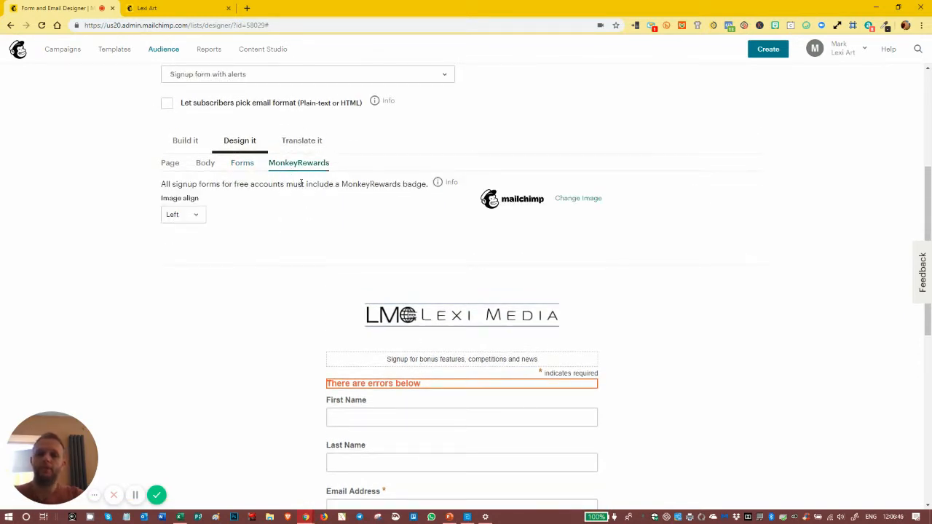
scroll(230, 321, down, 6)
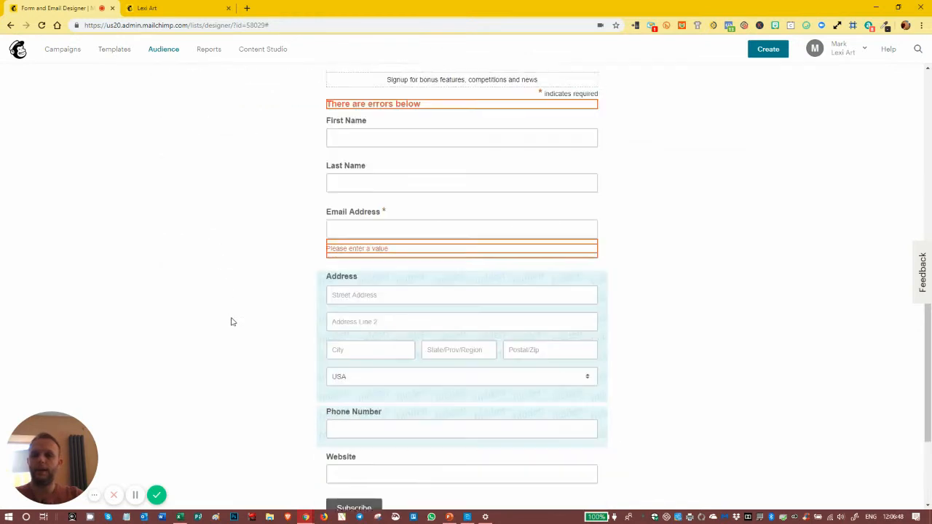
scroll(210, 162, up, 4)
scroll(209, 161, up, 2)
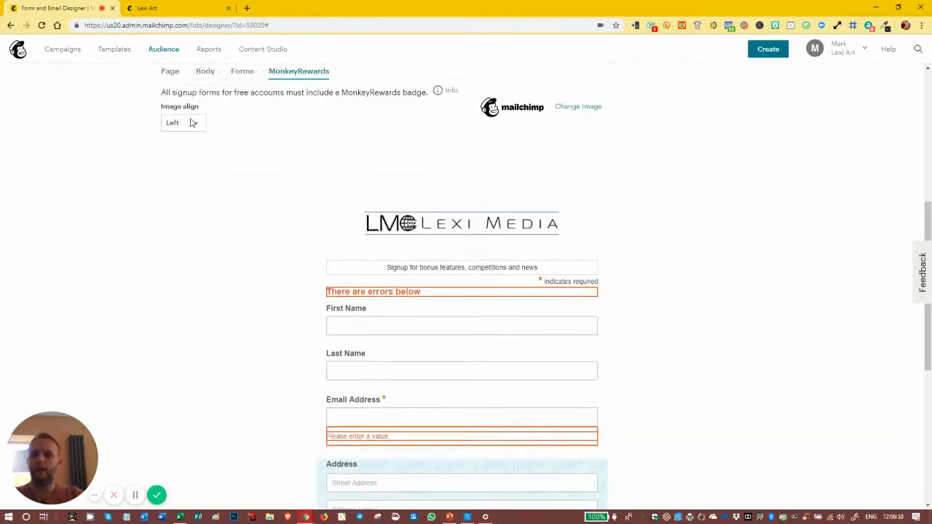
click(187, 167)
click(188, 190)
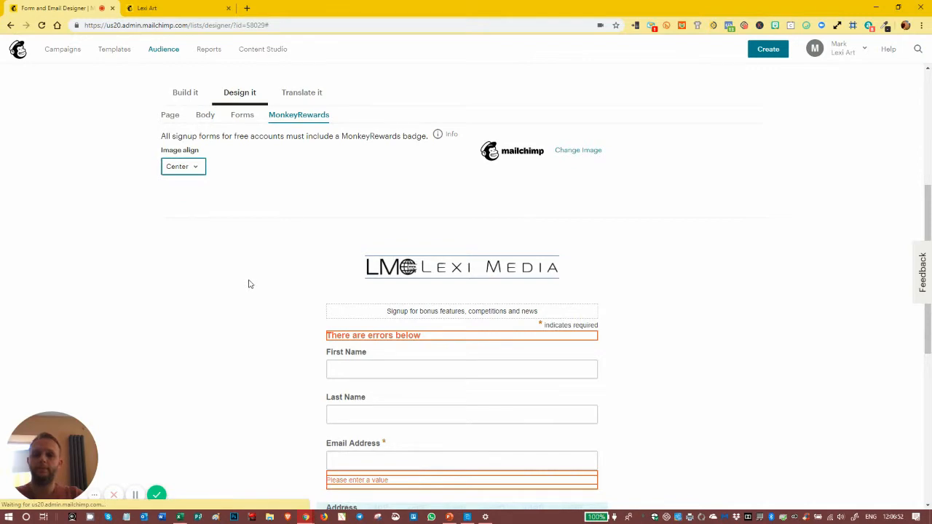
scroll(247, 283, down, 5)
scroll(397, 343, up, 8)
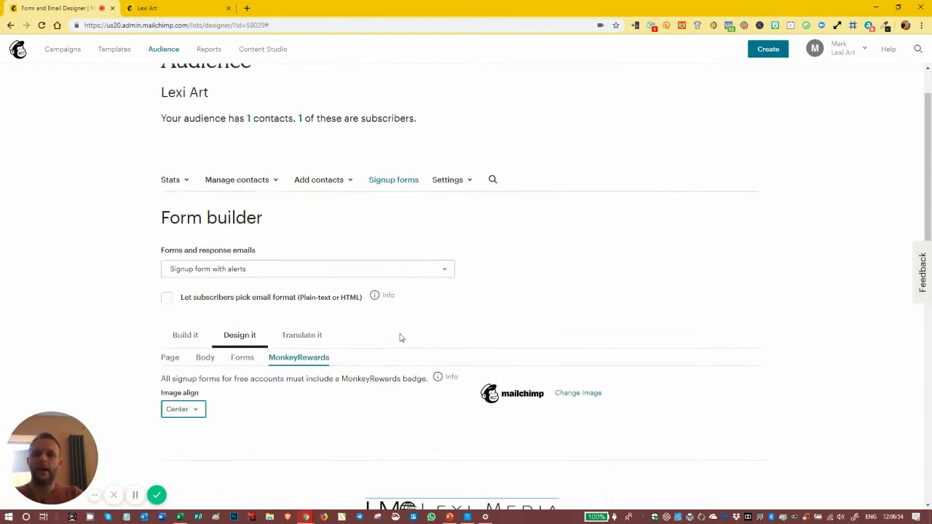
Try the black Mailchimp badge as the MonkeyRewards image, switch back to the white one and check it in the preview.
scroll(400, 335, down, 2)
click(583, 247)
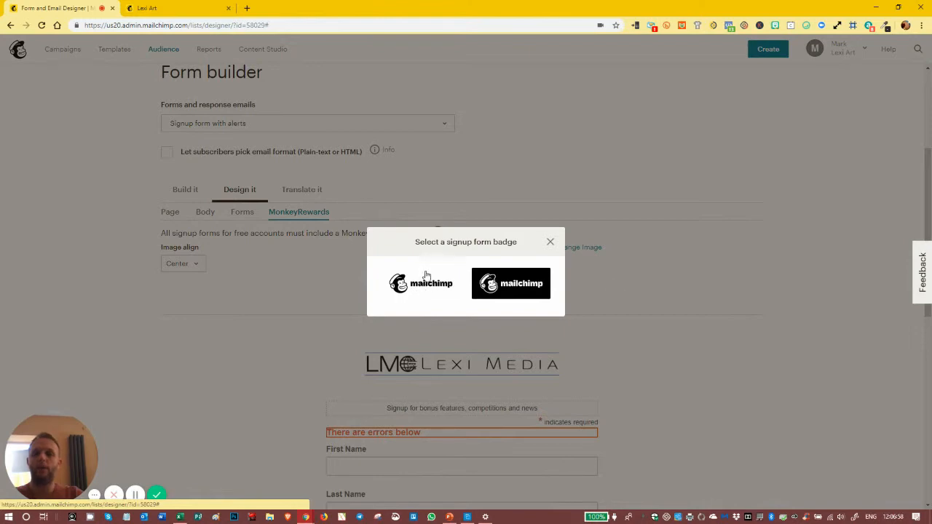
click(522, 286)
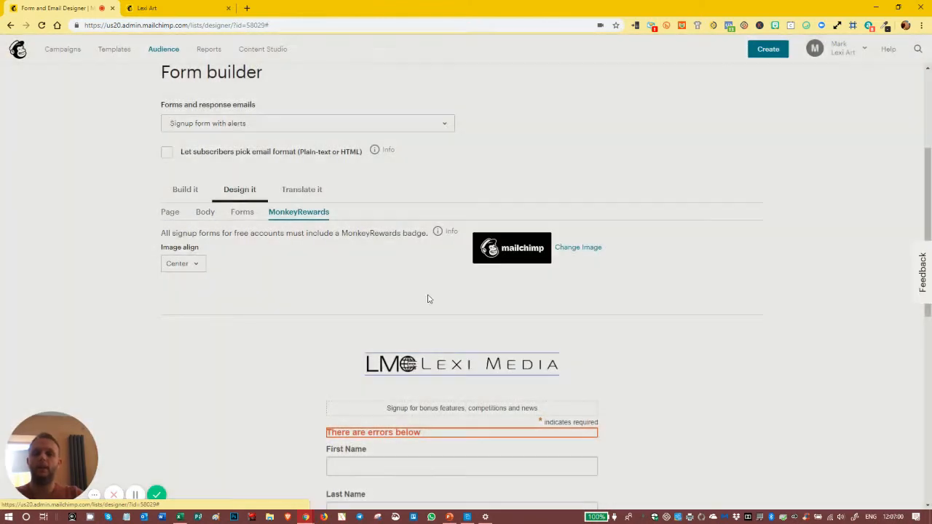
scroll(435, 295, down, 7)
scroll(436, 291, up, 5)
scroll(439, 287, up, 3)
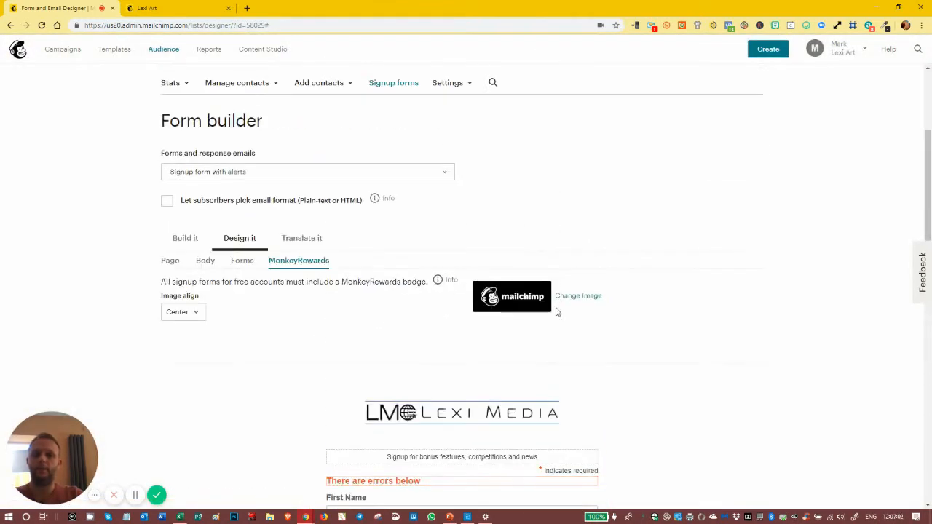
click(578, 296)
click(543, 285)
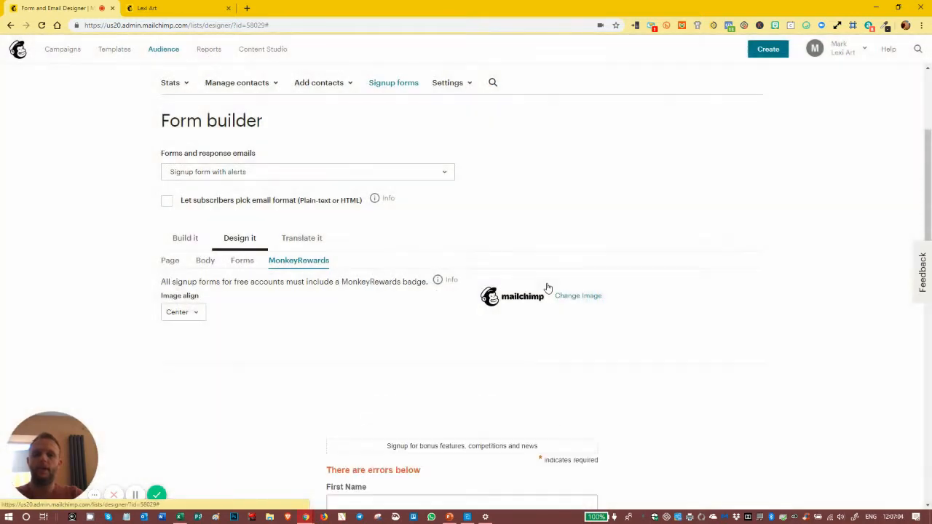
scroll(545, 287, down, 7)
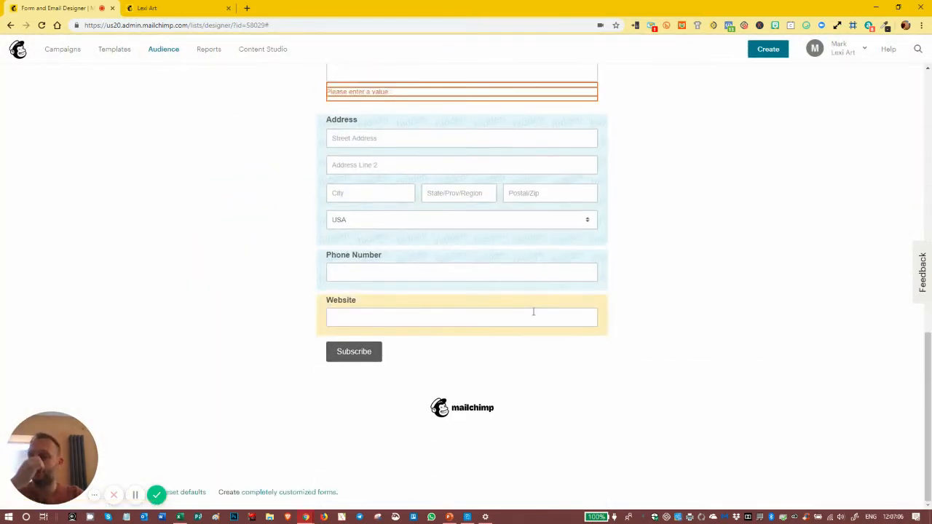
scroll(533, 311, up, 8)
scroll(538, 308, down, 2)
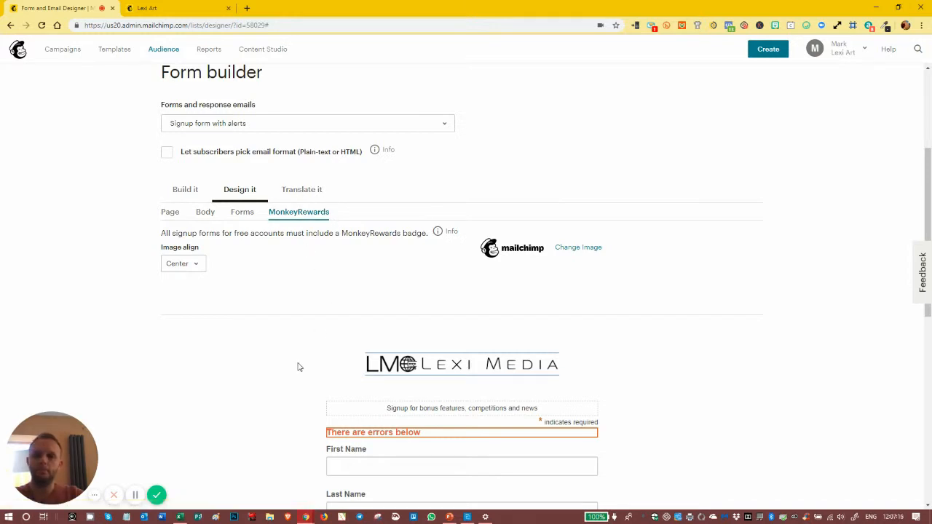
Reload the live signup form to check the required indicators and centered badge, and return to the form builder.
click(166, 9)
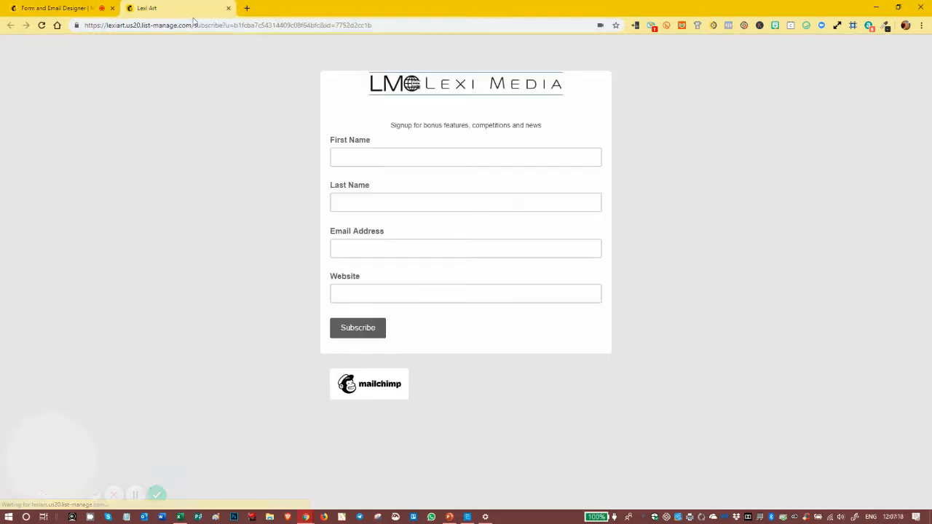
click(41, 25)
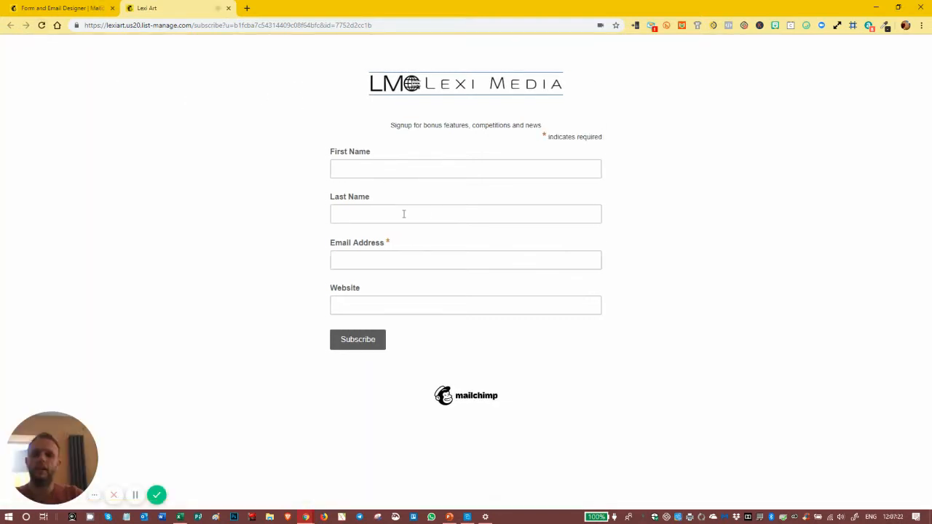
click(69, 8)
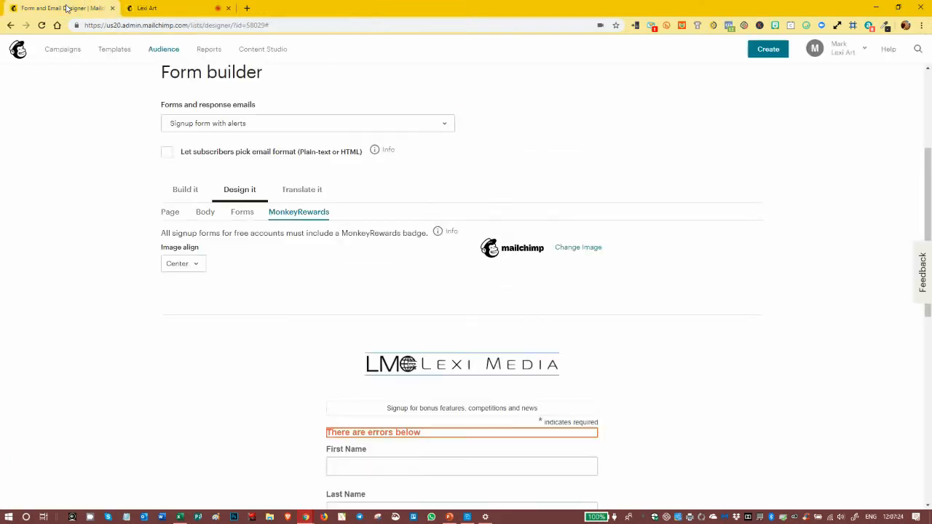
Hide the required-field legend and set the visibility of the required asterisks to Hide in the form styles.
click(236, 215)
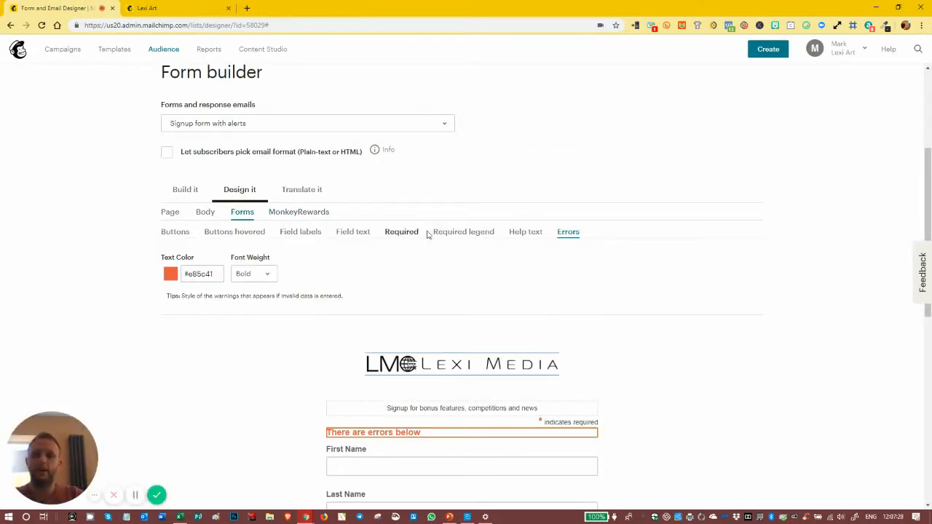
click(451, 232)
click(181, 278)
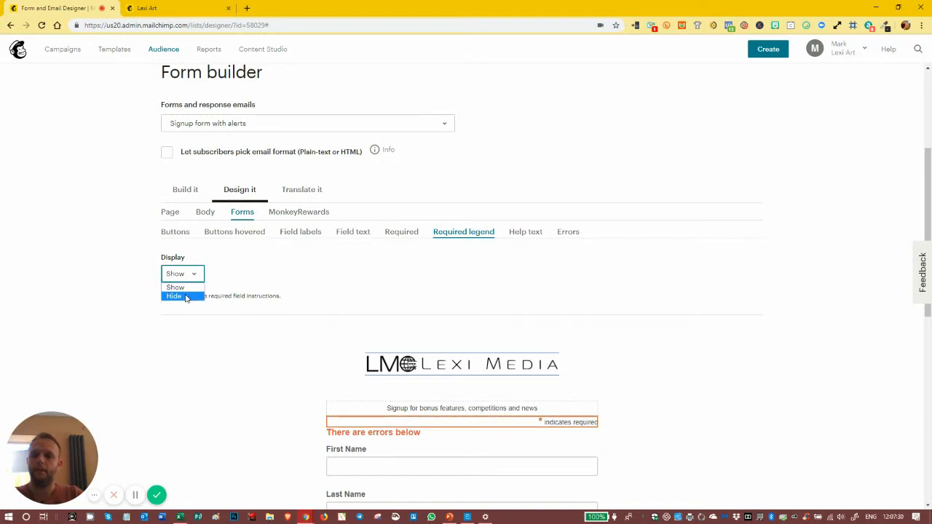
click(401, 232)
click(255, 276)
click(244, 297)
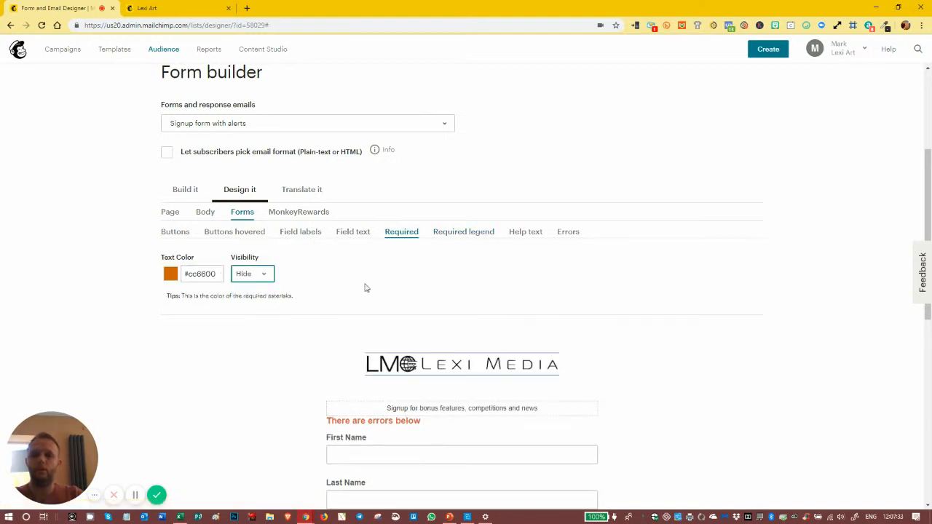
Reload the live signup form to check its required-field indicators and return to the form builder.
click(188, 8)
click(42, 25)
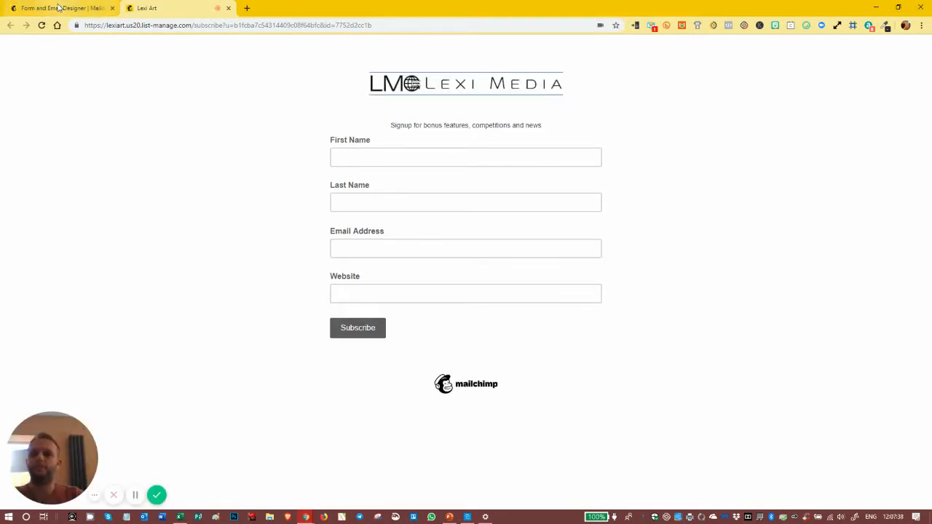
click(58, 8)
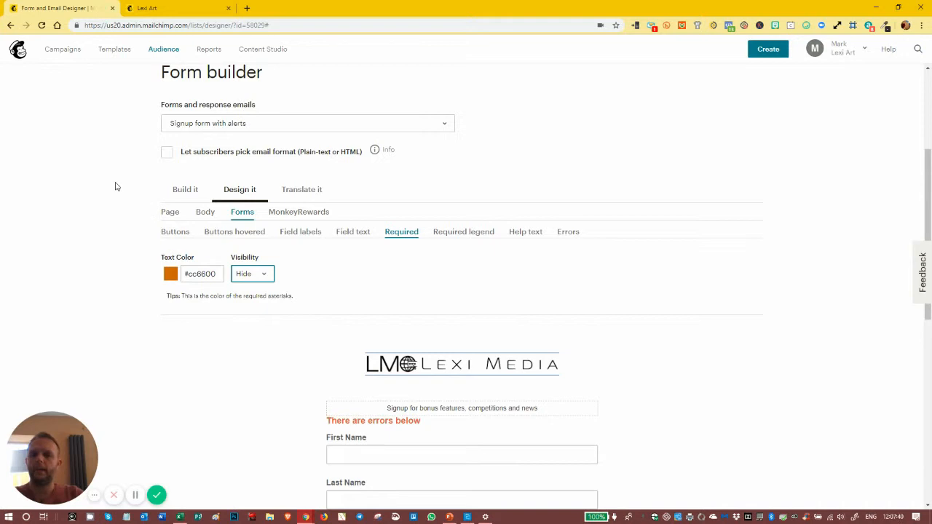
Open the form's translation settings and look through the default language options, keeping English.
click(295, 192)
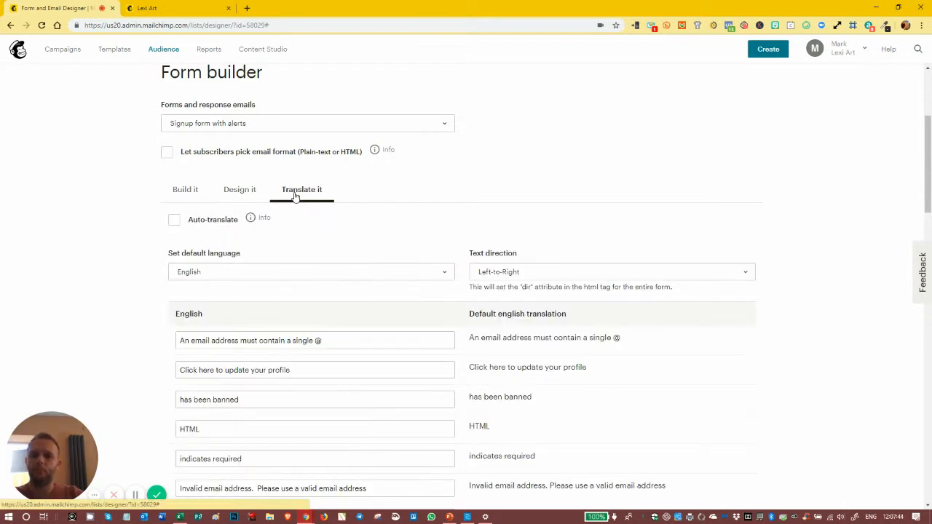
scroll(295, 196, down, 2)
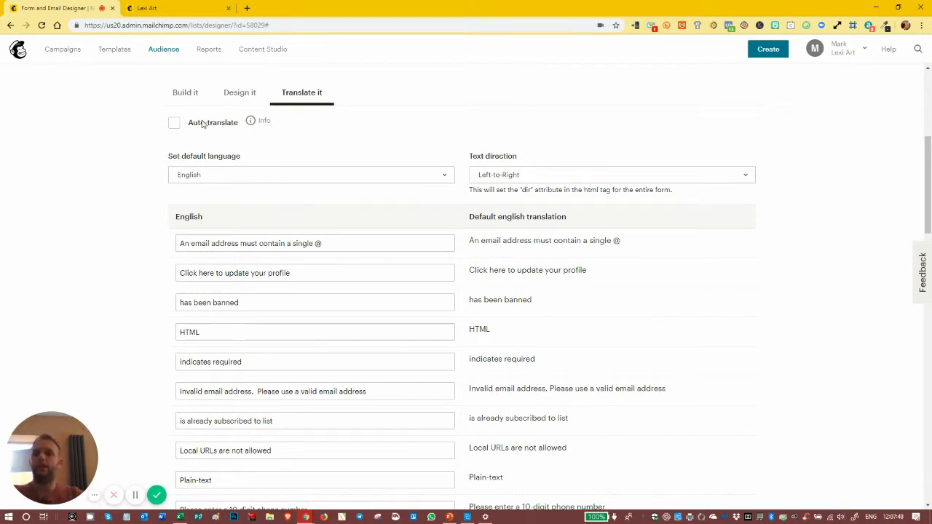
click(216, 177)
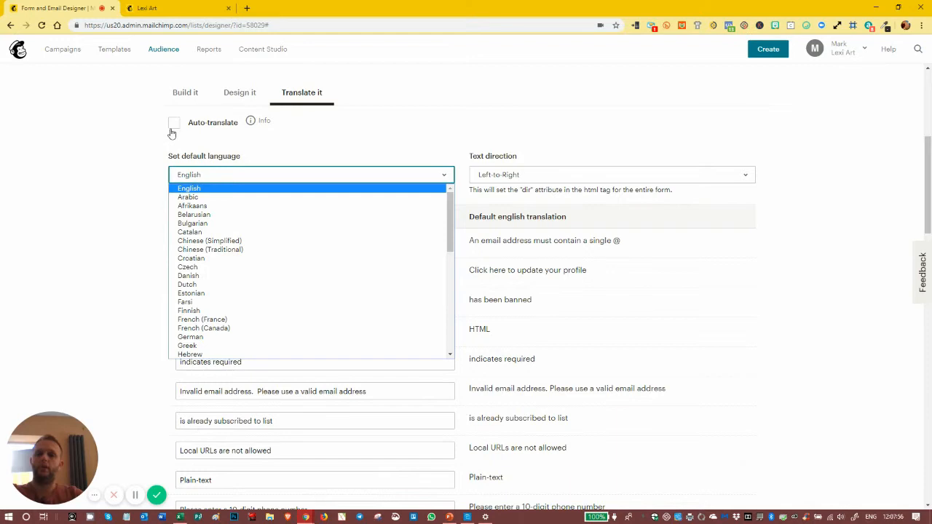
click(149, 150)
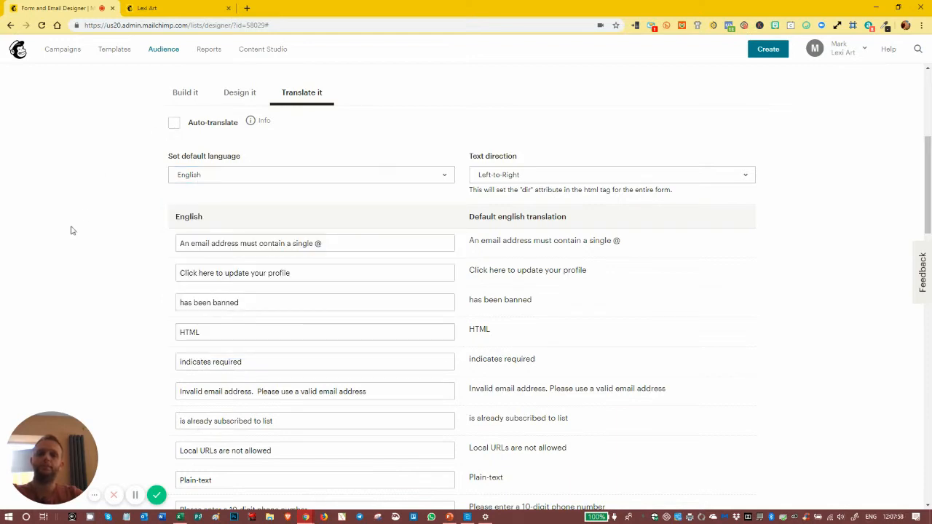
Review the full list of editable English form messages alongside their default translations.
scroll(97, 225, down, 2)
scroll(97, 225, up, 2)
scroll(542, 176, down, 1)
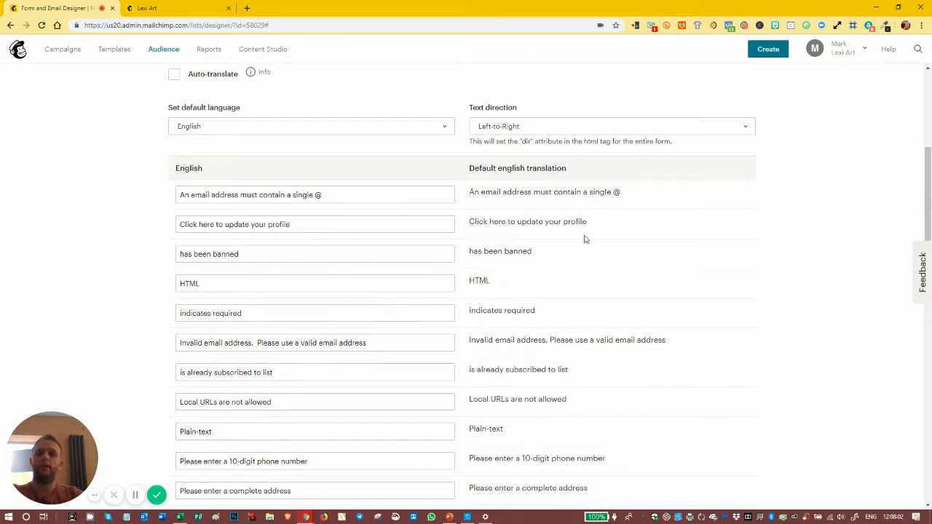
scroll(537, 193, down, 1)
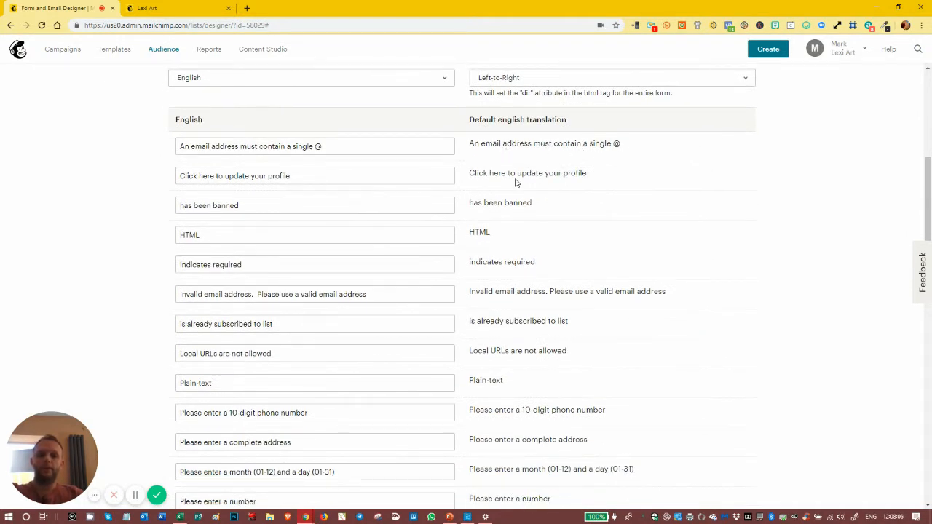
scroll(499, 209, down, 6)
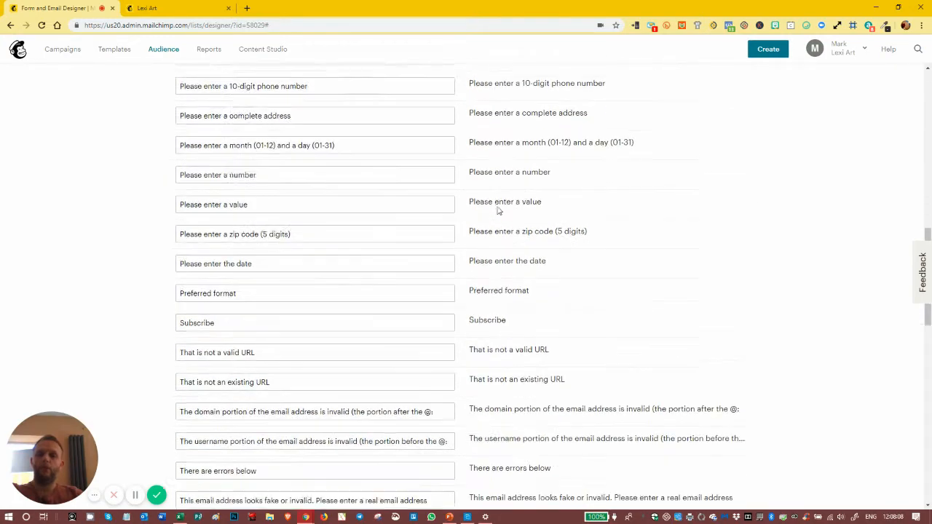
scroll(519, 210, down, 2)
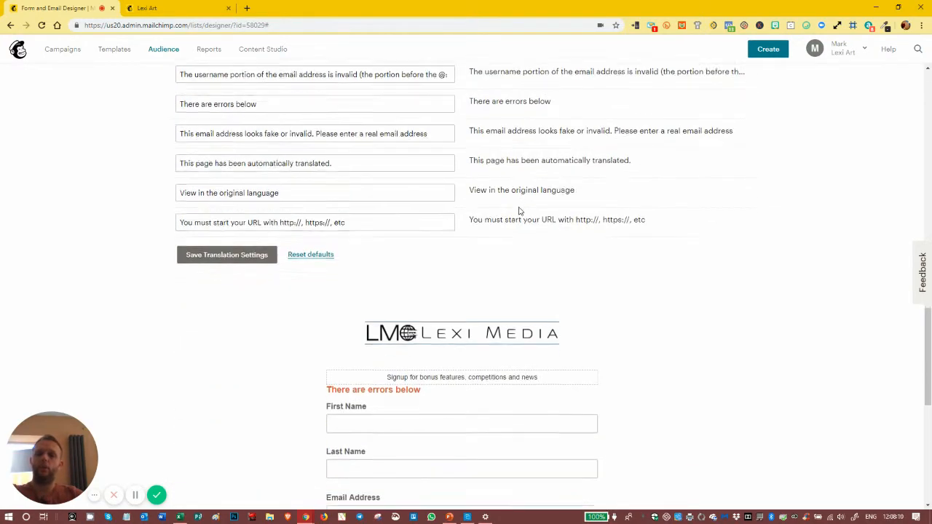
scroll(522, 208, up, 9)
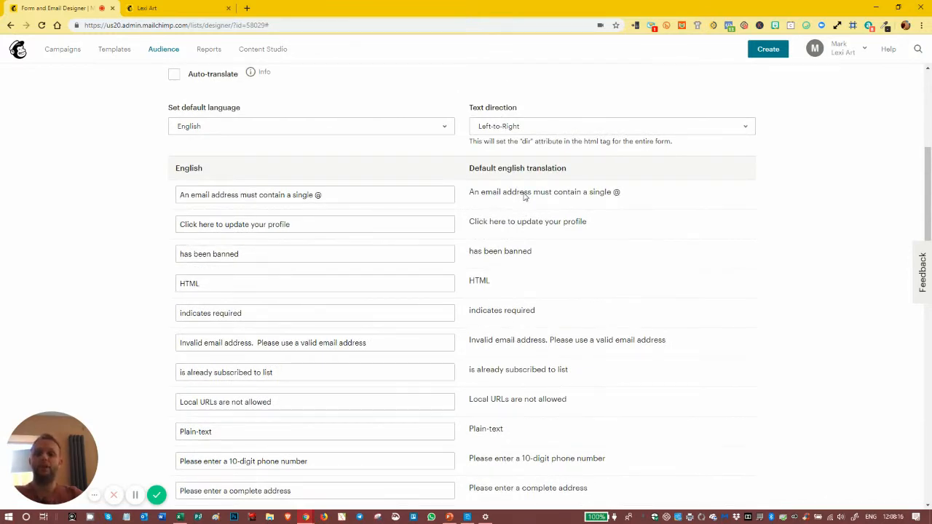
scroll(524, 195, down, 1)
scroll(582, 197, up, 2)
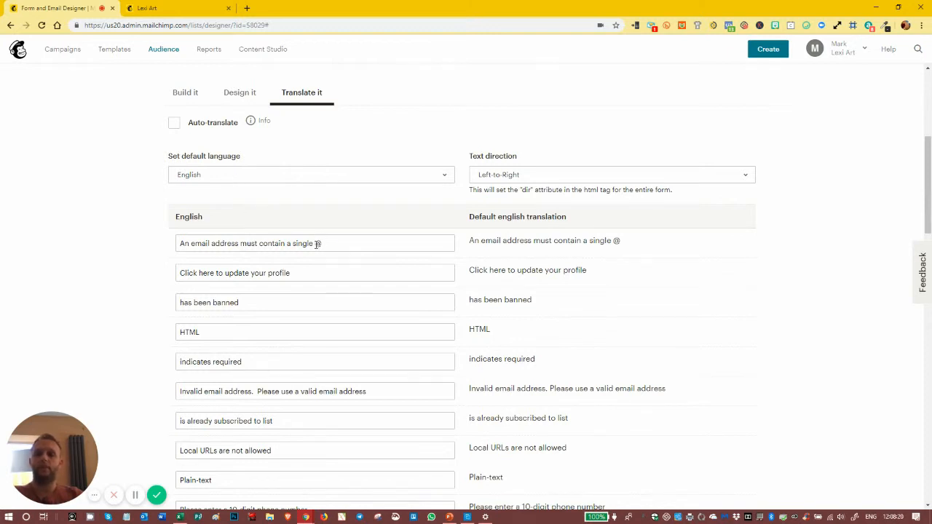
scroll(327, 267, down, 1)
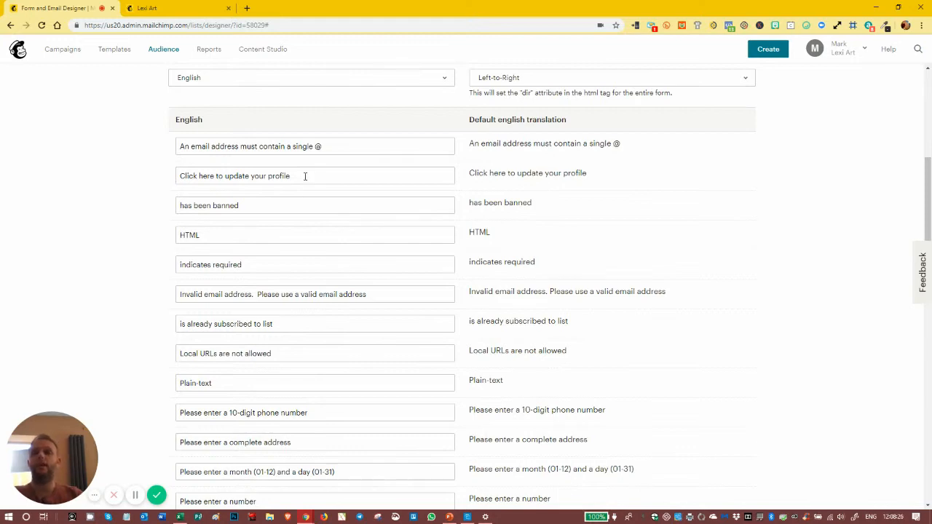
Replace the "Subscribe" translation text with "Sign Me Up!".
scroll(393, 252, down, 5)
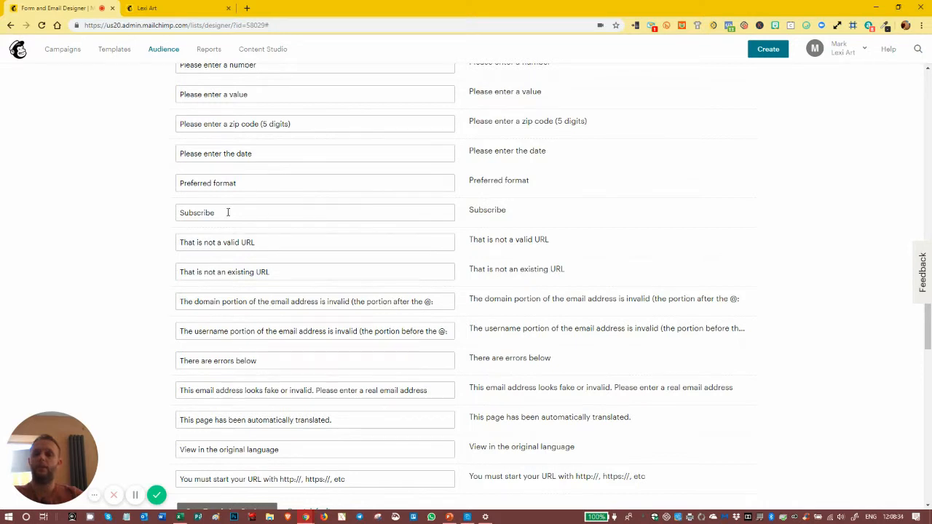
double_click(228, 212)
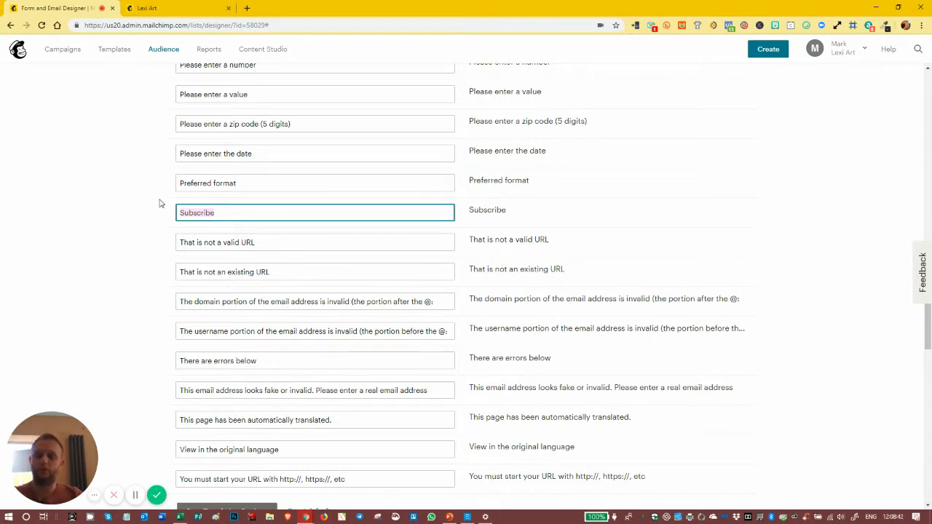
text(Op)
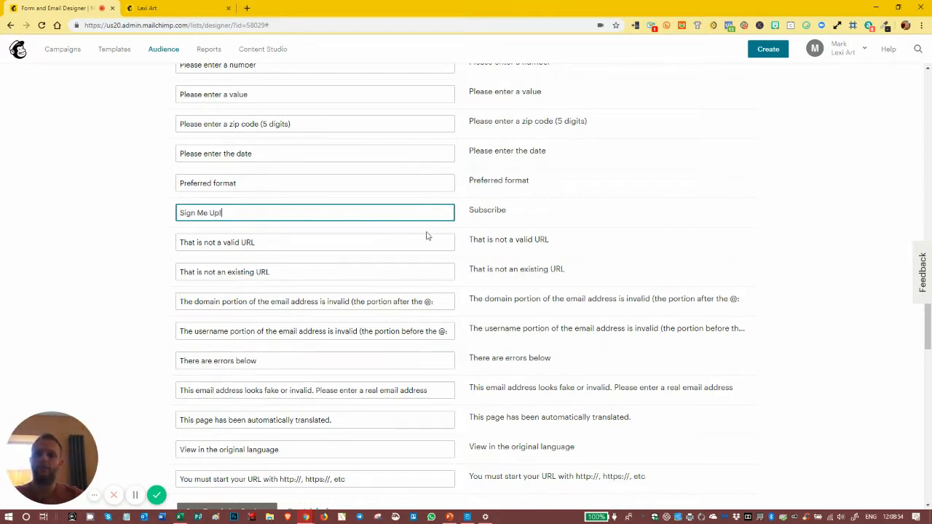
click(115, 228)
Reload the live signup form to check its submit button text and return to the translation settings.
scroll(115, 231, up, 3)
click(176, 8)
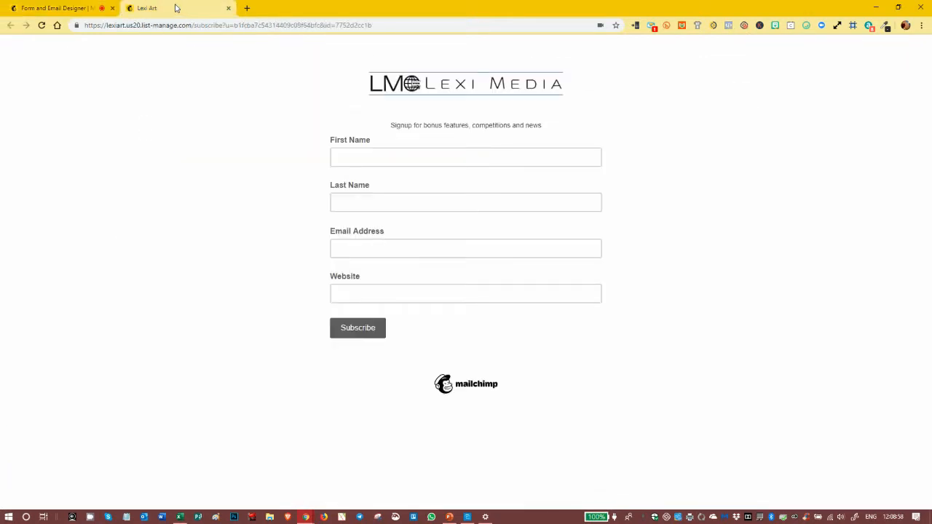
click(42, 25)
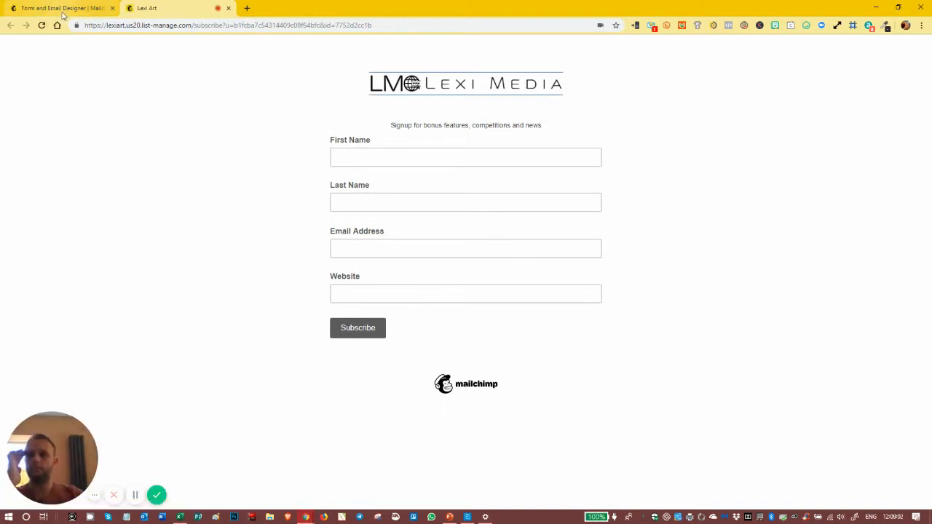
click(63, 10)
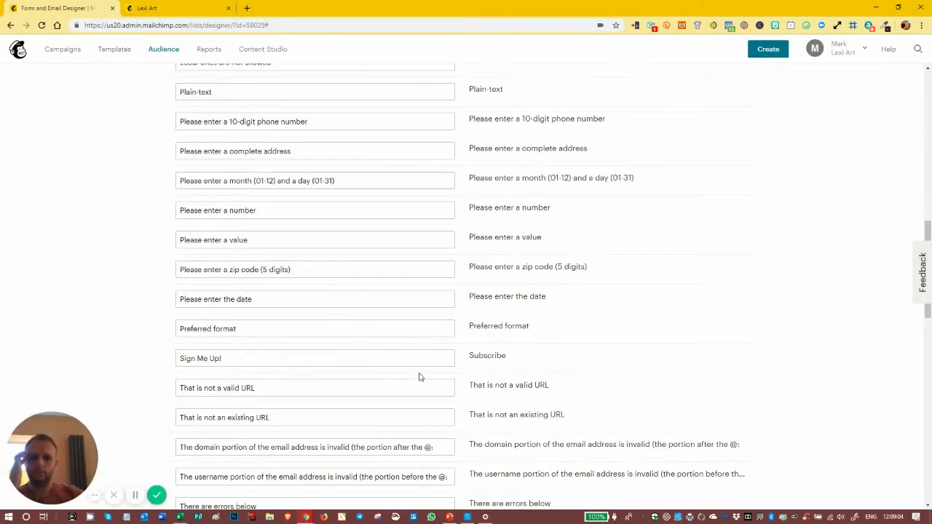
Save the translation settings, reload the live signup form to check the button text, and return to the form builder.
click(233, 357)
scroll(368, 328, down, 4)
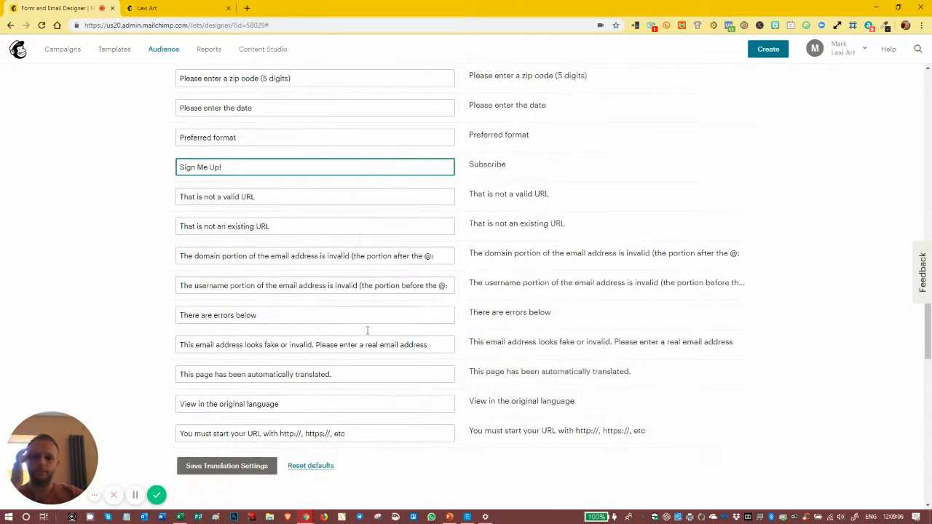
click(203, 366)
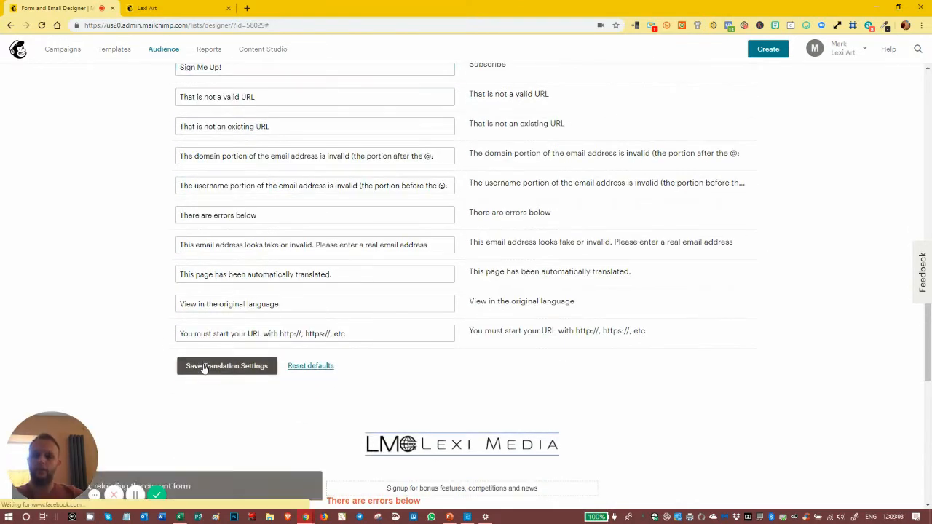
click(172, 8)
click(42, 25)
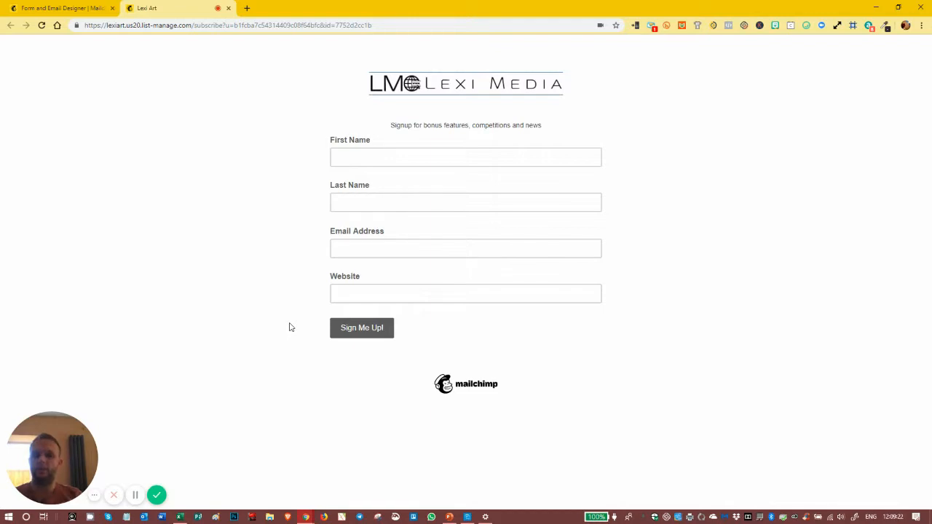
click(40, 6)
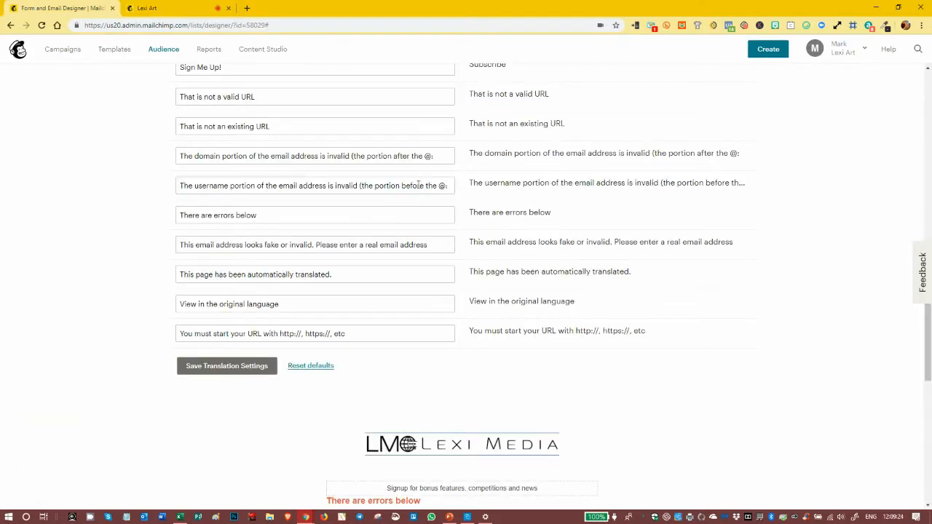
Return to building the form and open the "reCAPTCHA confirmation" page to examine its layout and branding.
scroll(422, 219, up, 10)
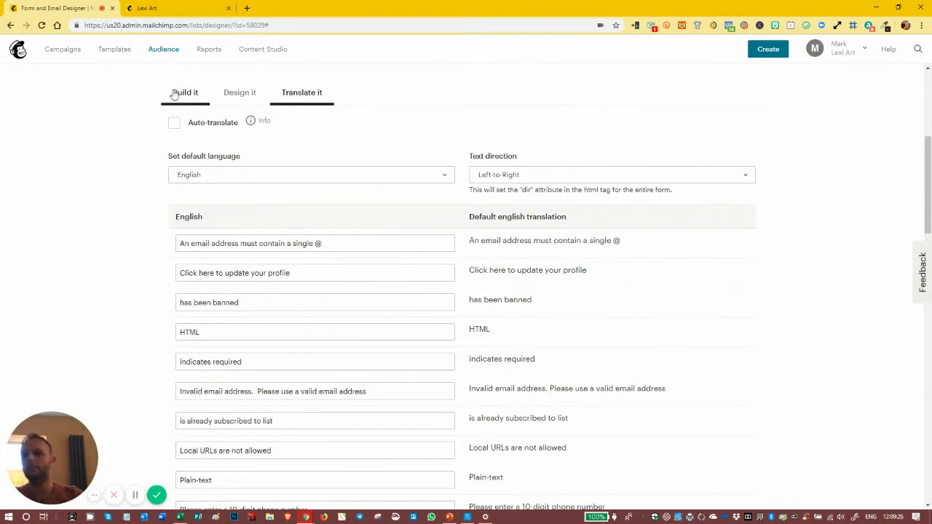
click(183, 93)
scroll(381, 204, up, 3)
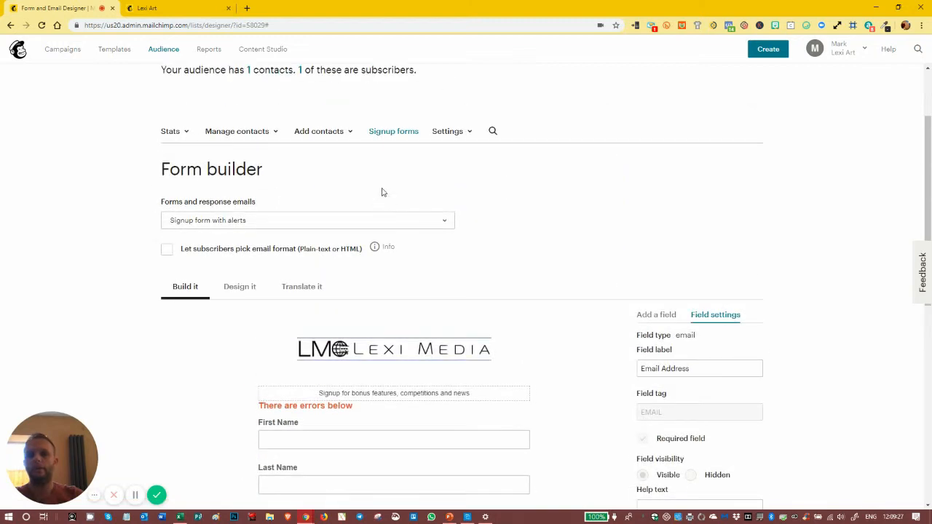
click(359, 218)
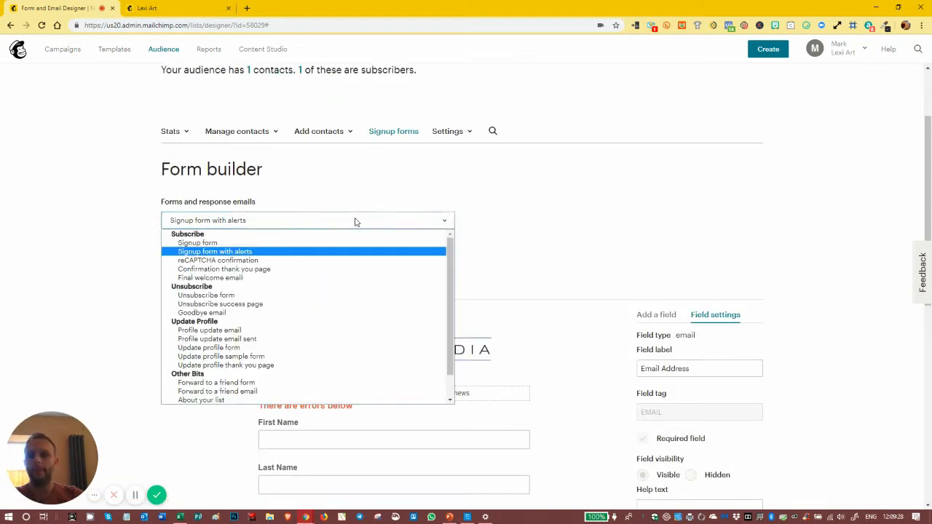
click(258, 261)
scroll(261, 270, down, 3)
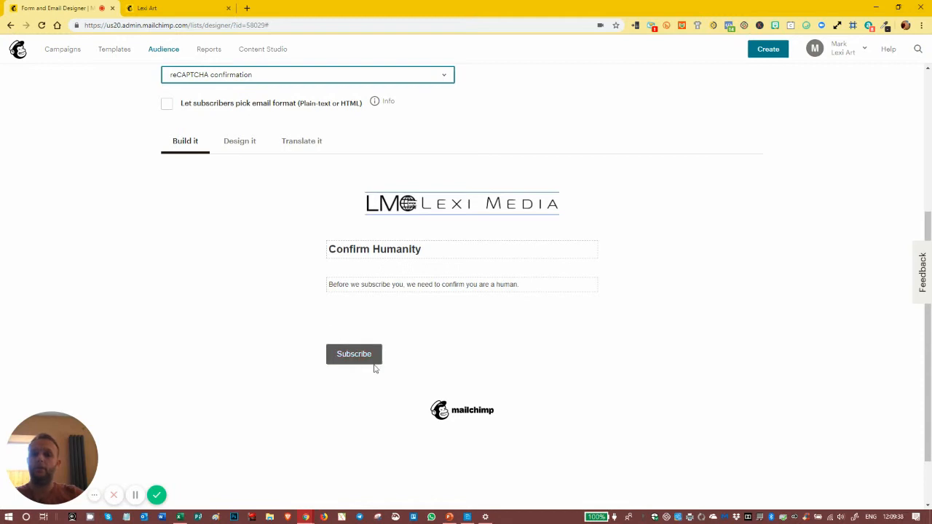
Switch the form builder to the "Profile update email sent" page and examine its content.
scroll(286, 255, up, 1)
click(262, 175)
click(245, 294)
scroll(296, 311, down, 2)
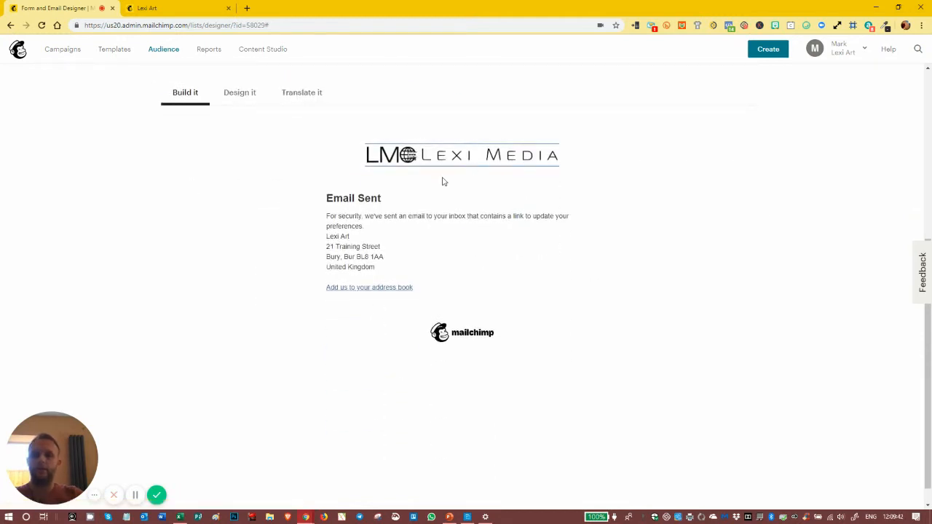
Examine the whole "Forward to a friend form" and switch back to the live signup form.
scroll(379, 211, up, 1)
click(284, 75)
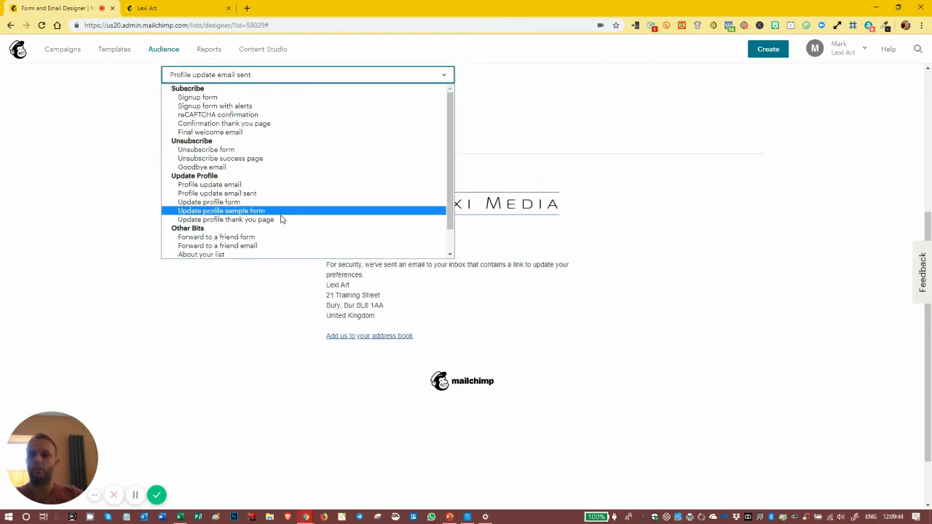
click(276, 239)
scroll(268, 254, down, 4)
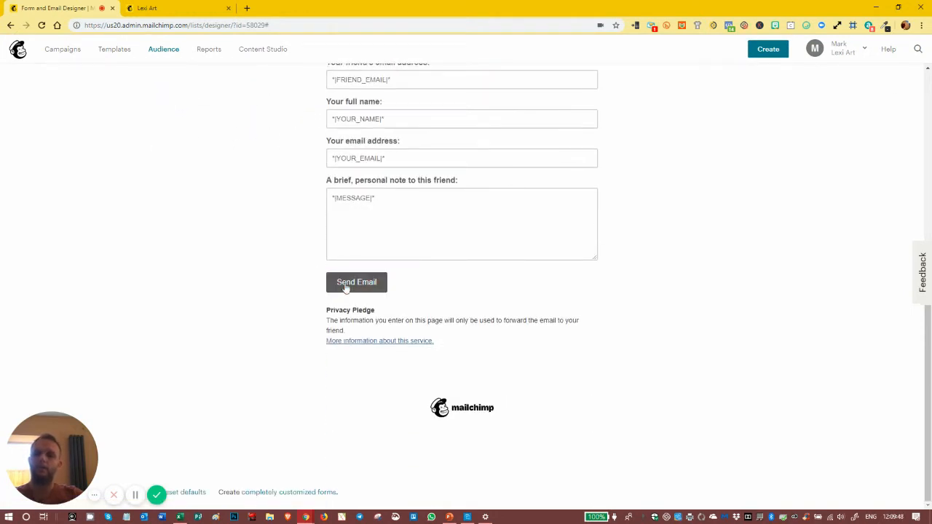
scroll(311, 268, up, 4)
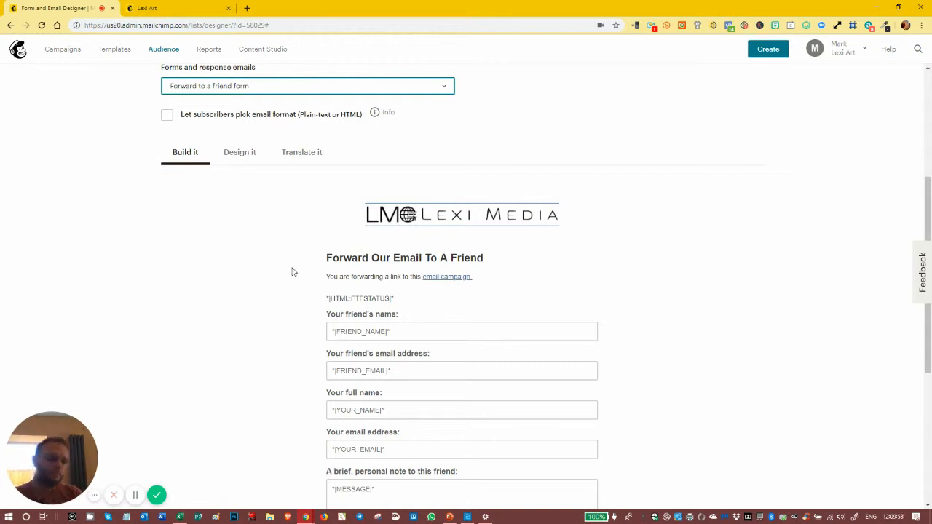
click(185, 7)
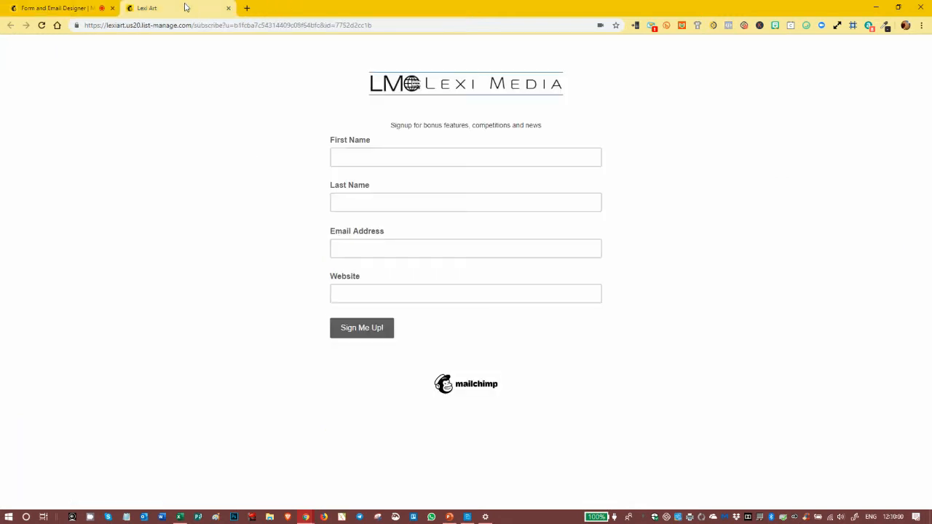